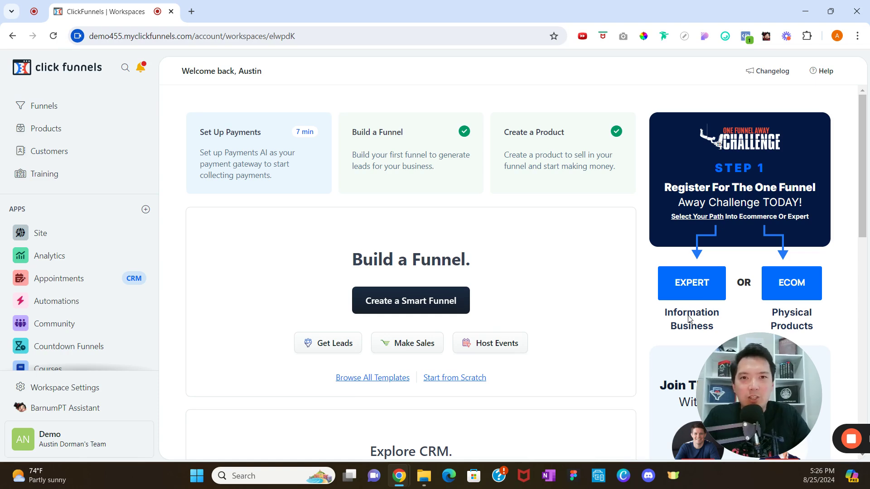
Open the Survey Workflows app of the Demo workspace.
left_click(146, 209)
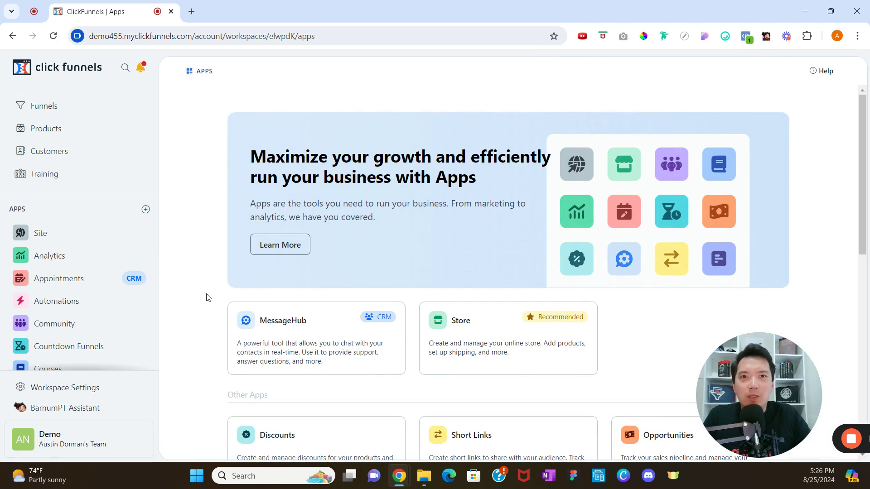
scroll(135, 299, "down", 2)
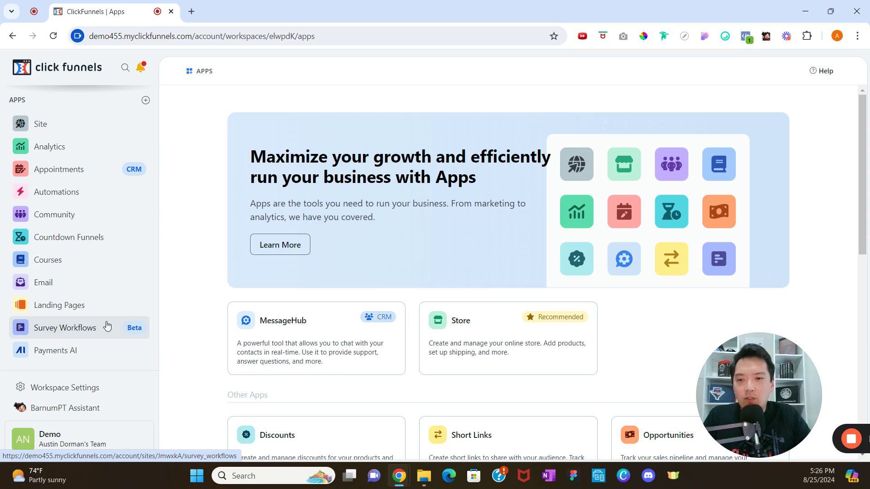
left_click(106, 326)
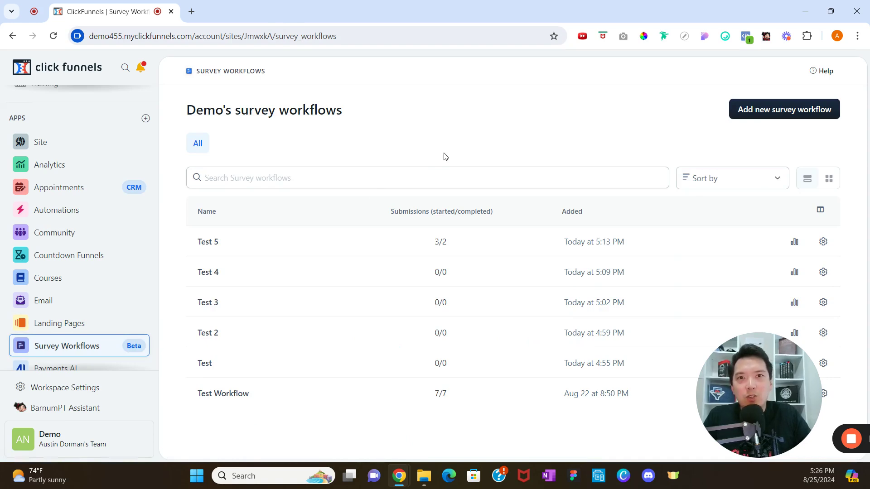
Create a new survey workflow named "Test Survey Workflow" and dismiss the initial question form.
left_click(747, 115)
left_click(563, 179)
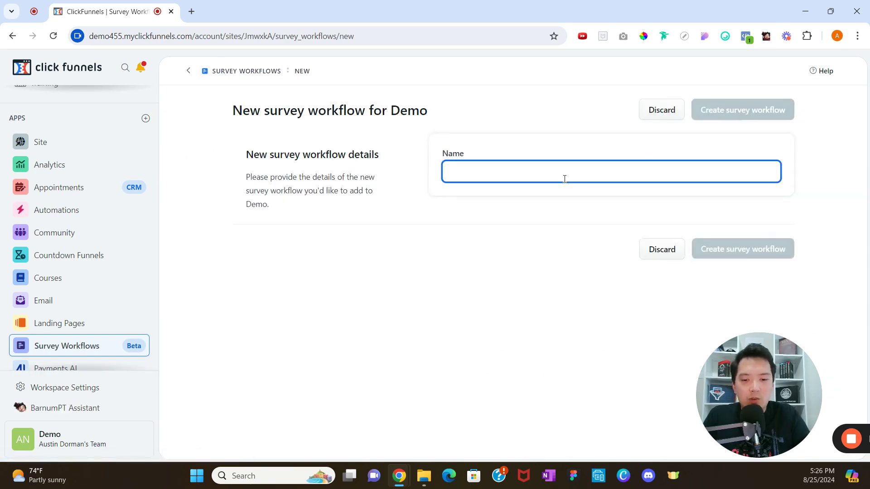
type("Test Survey Workflow")
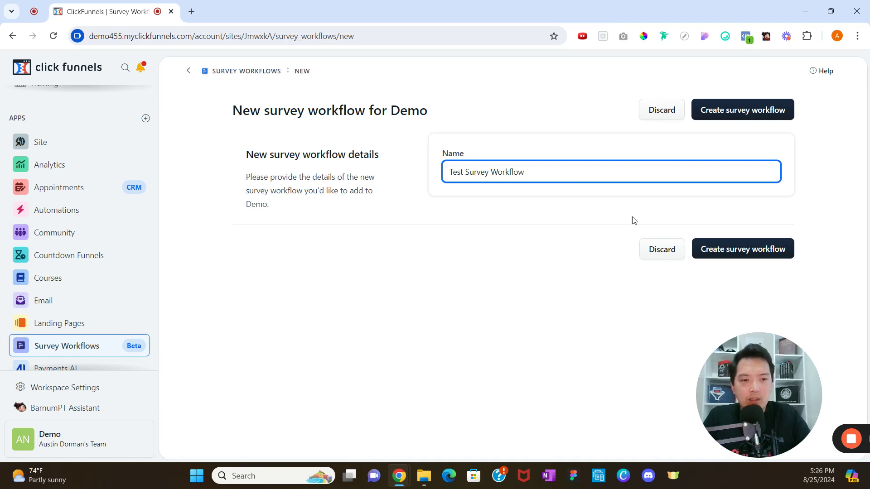
left_click(719, 249)
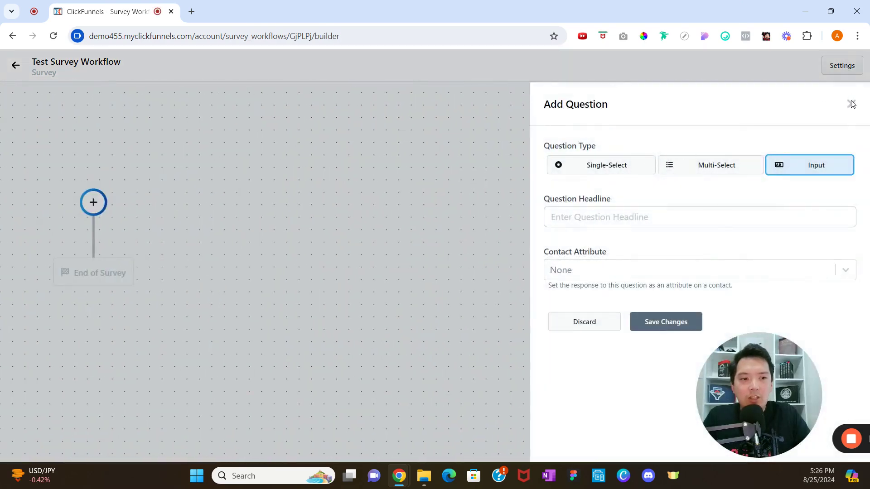
left_click(851, 104)
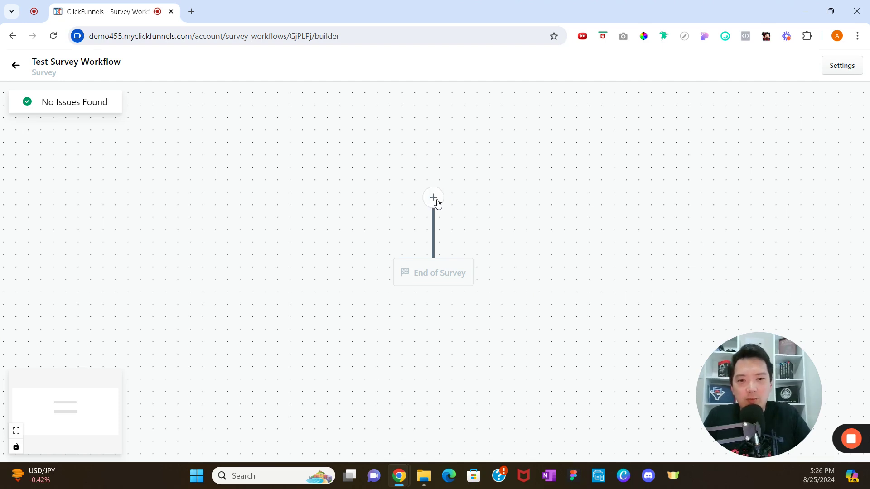
Add the first Input question "What is your first name?" with the First Name contact attribute and save it.
left_click(435, 198)
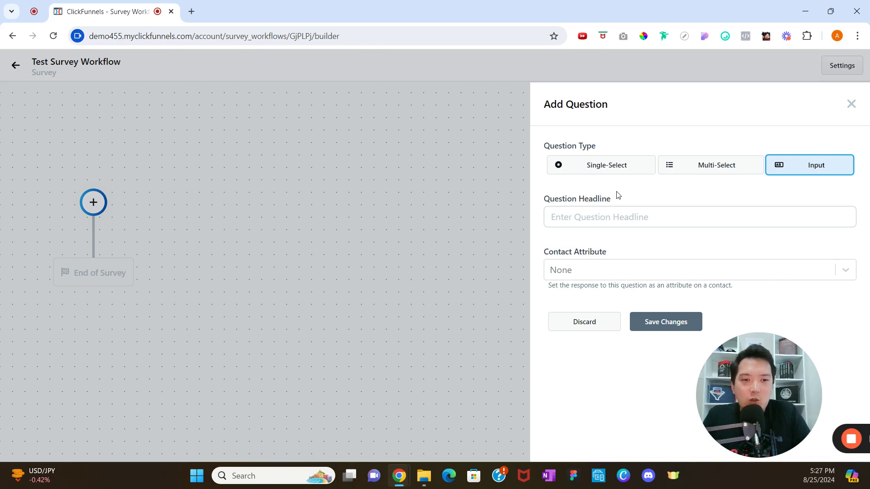
left_click(614, 218)
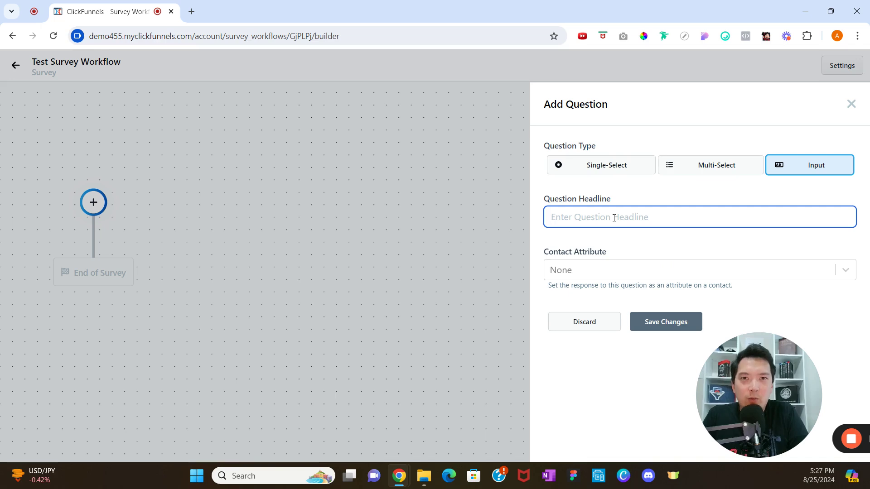
type("What is your first name?")
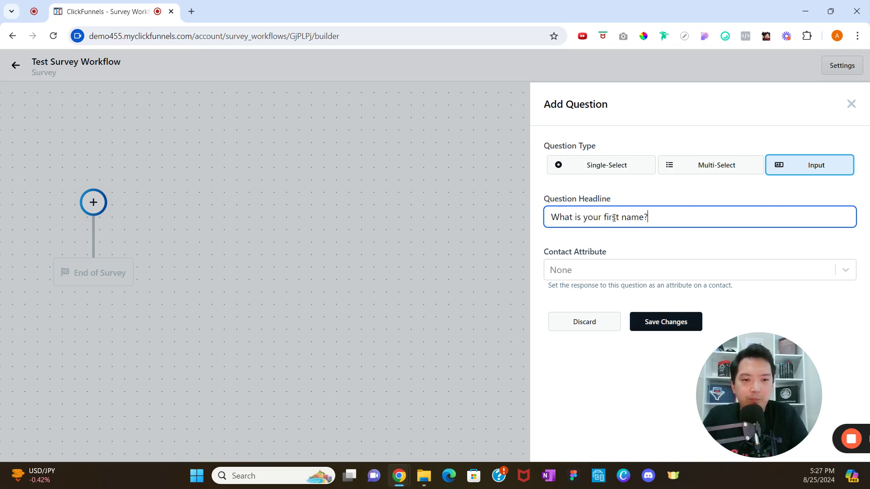
left_click(631, 240)
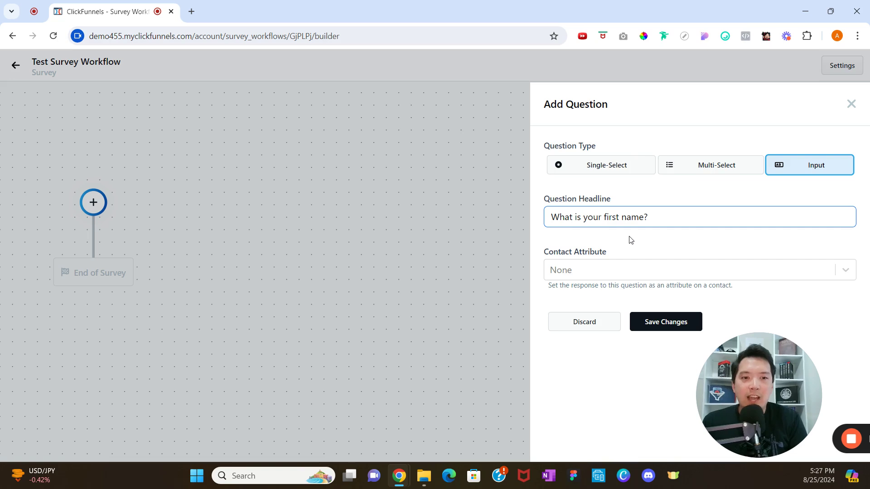
left_click(631, 267)
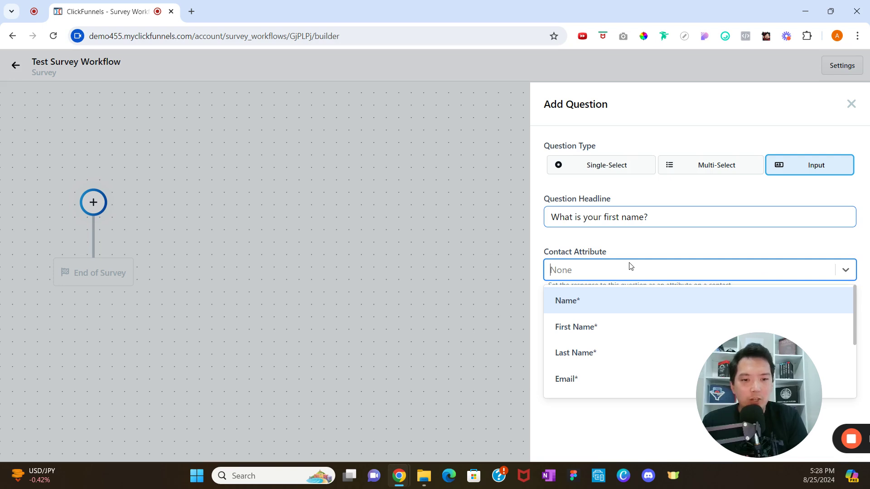
left_click(594, 325)
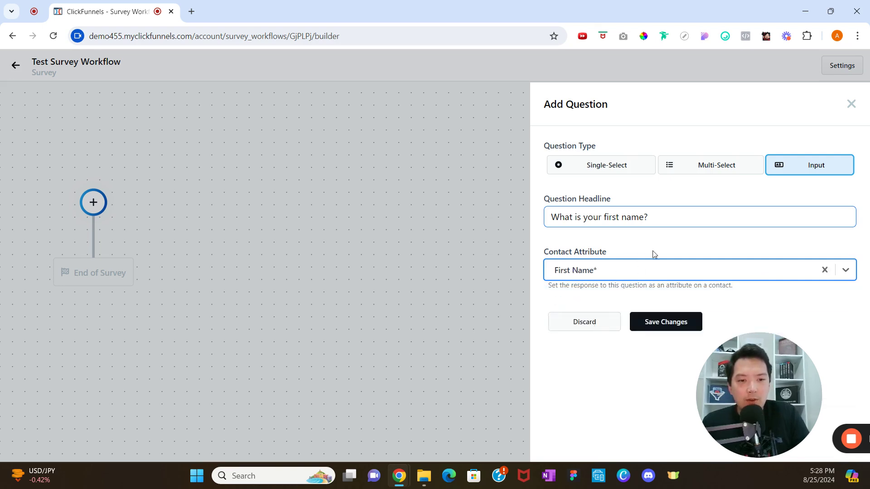
left_click(669, 322)
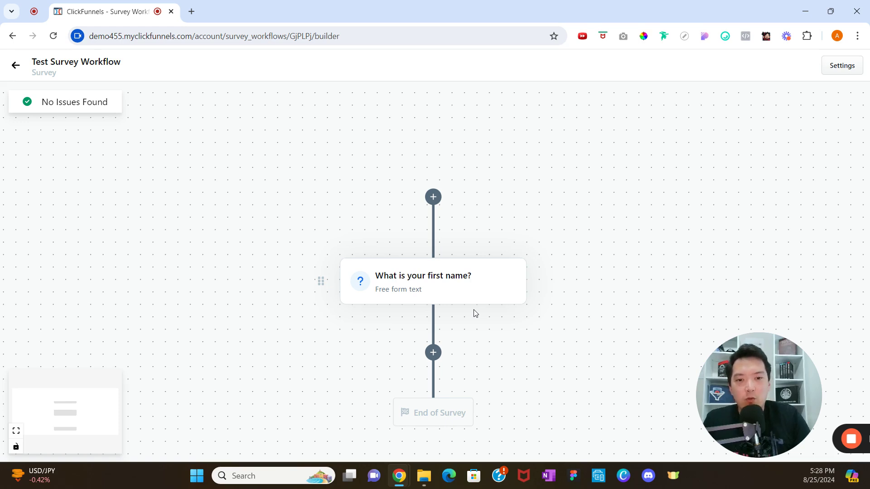
Add an Input question "What is your last name?" after the first-name question, linked to the Last Name contact attribute, and save it.
left_click(432, 354)
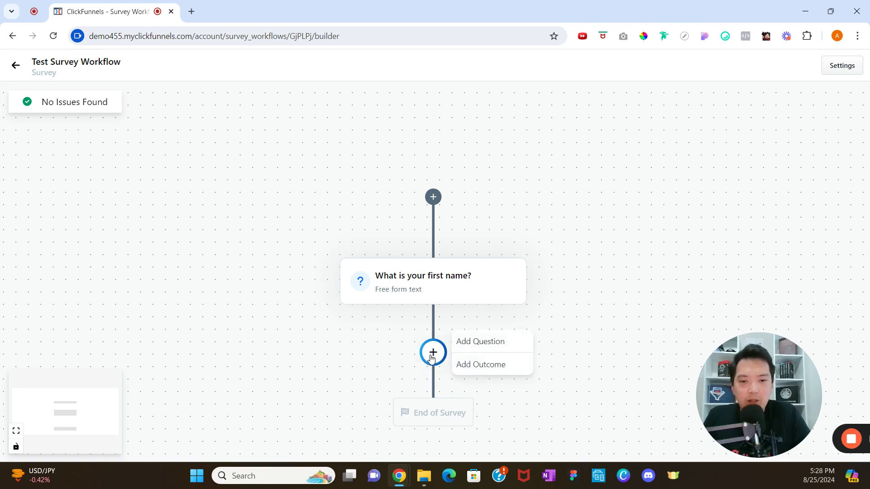
left_click(510, 341)
left_click(646, 223)
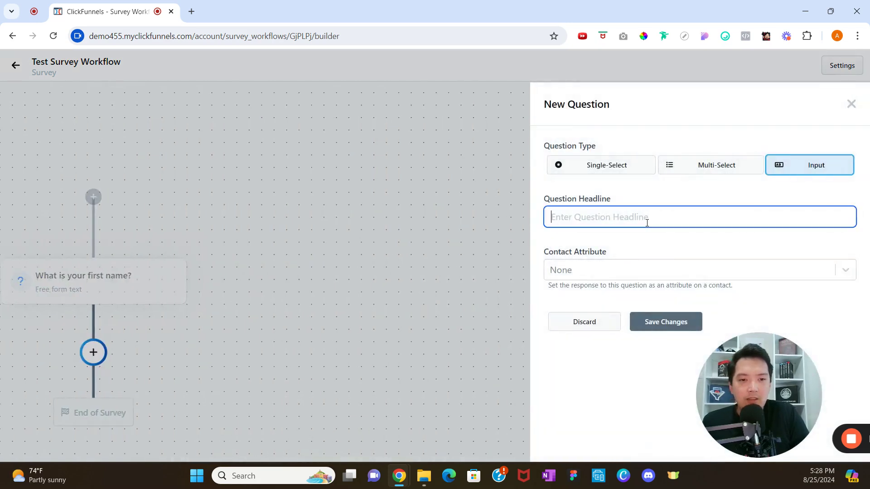
type("What is your last name?")
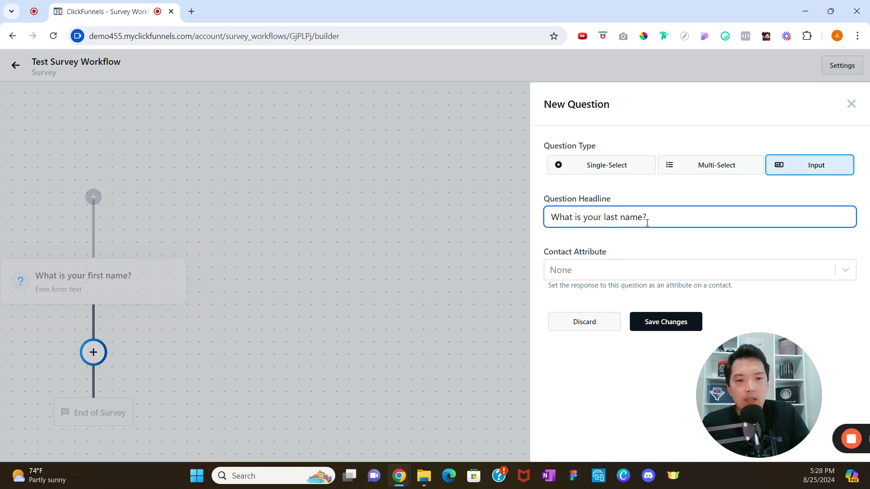
left_click(629, 272)
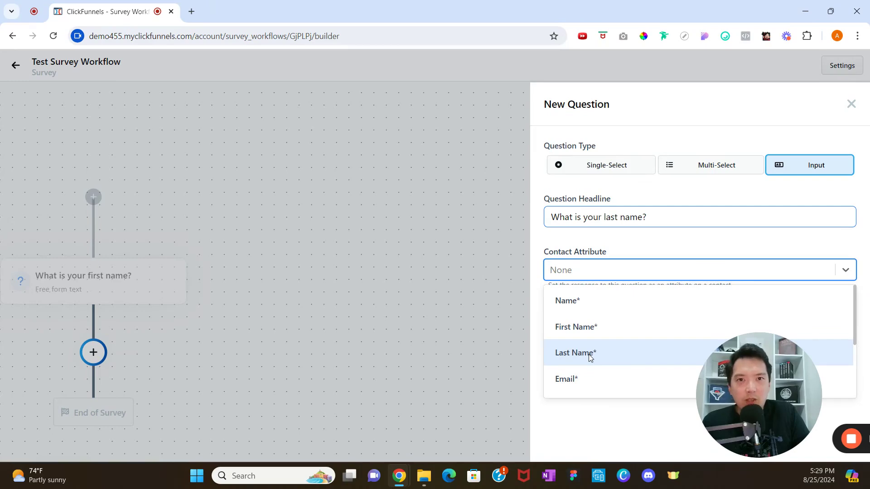
scroll(607, 356, "down", 1)
scroll(611, 351, "down", 1)
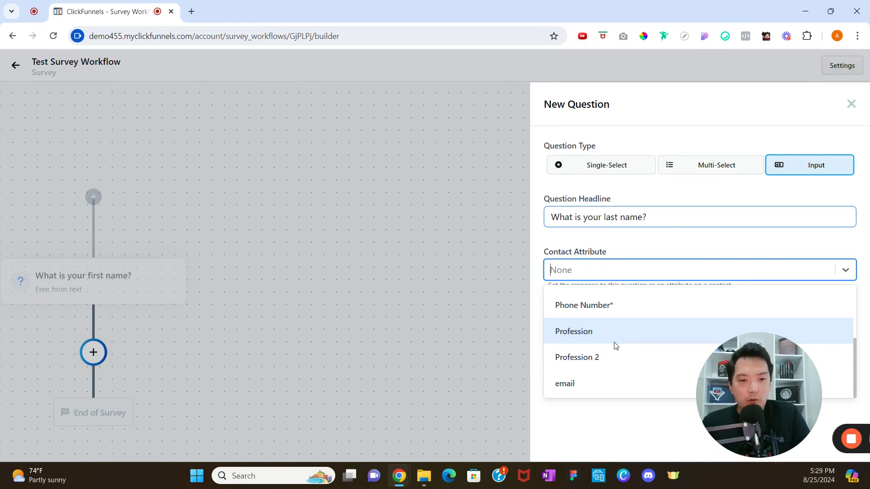
scroll(615, 345, "up", 5)
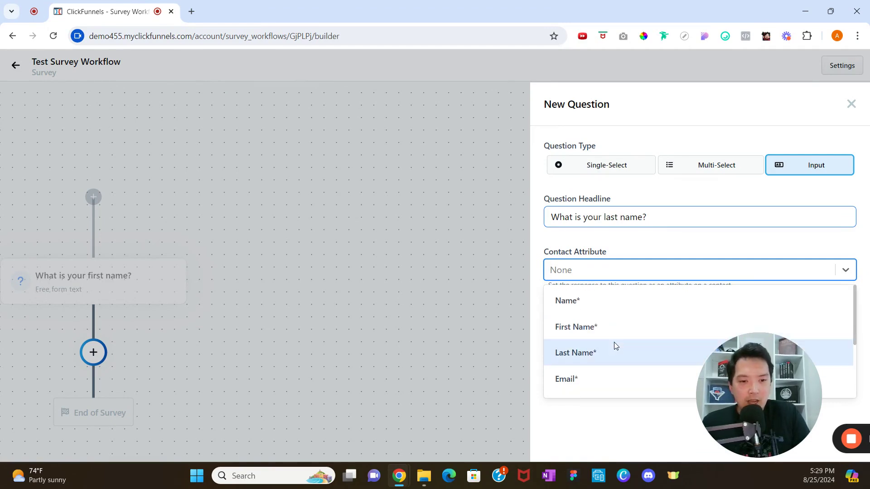
left_click(589, 346)
left_click(668, 325)
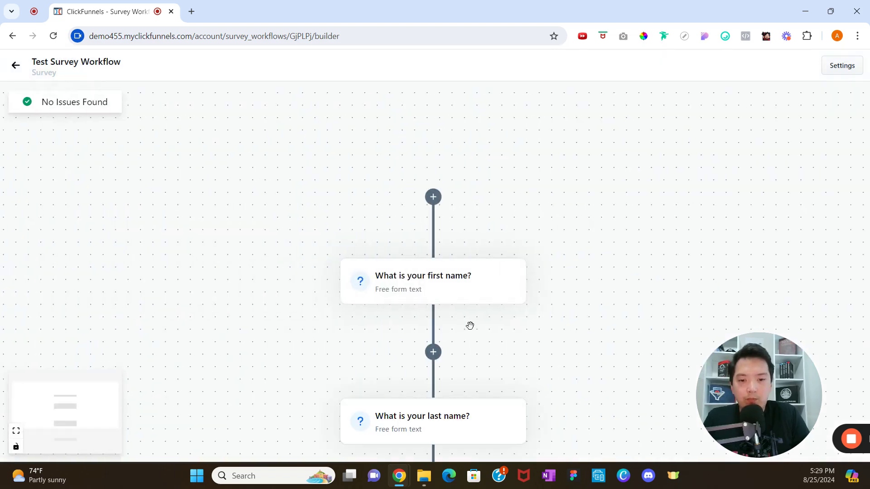
Add an Input question "What is your email?" after the last-name question, linked to the Email* contact attribute, and save it.
scroll(469, 325, "down", 4)
left_click(432, 322)
left_click(476, 311)
left_click(601, 221)
type("What is your email?")
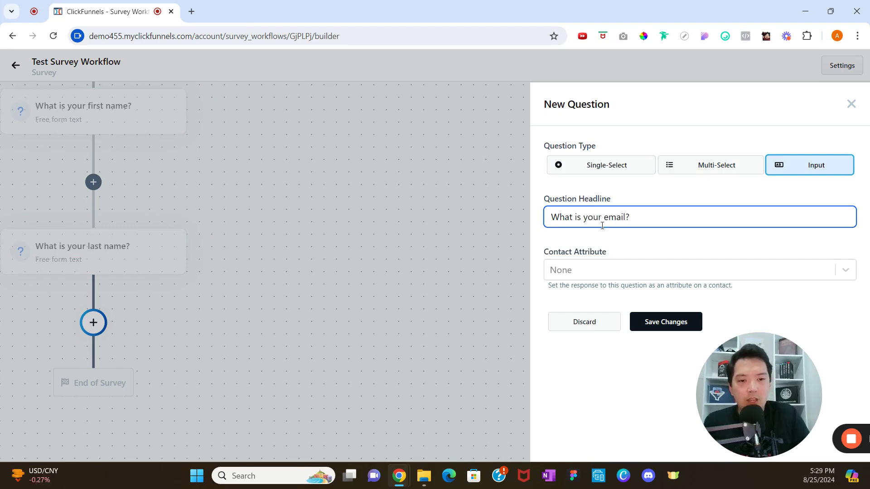
left_click(601, 275)
left_click(584, 379)
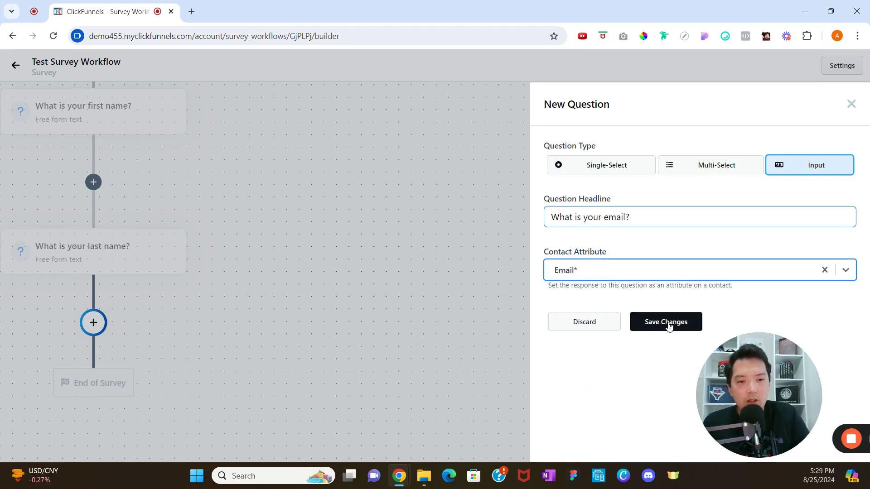
left_click(670, 323)
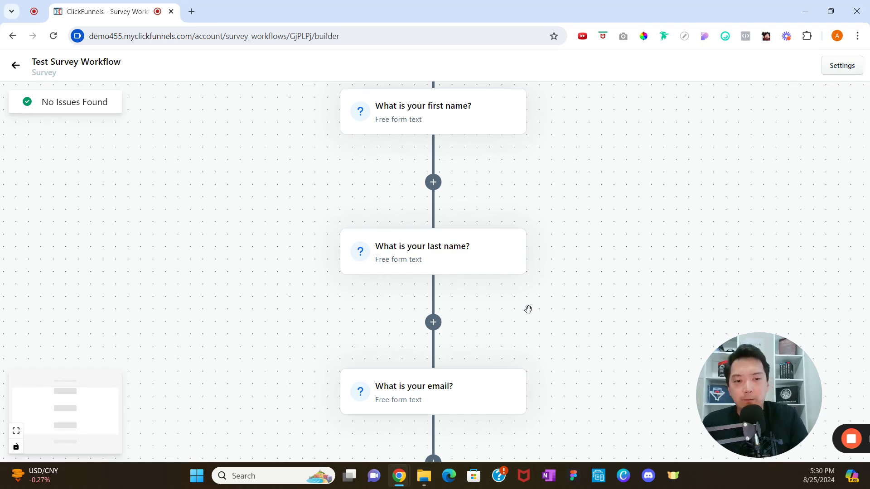
Start a new question after the email question with the headline "What do you need the MOST help with?".
scroll(530, 308, "down", 3)
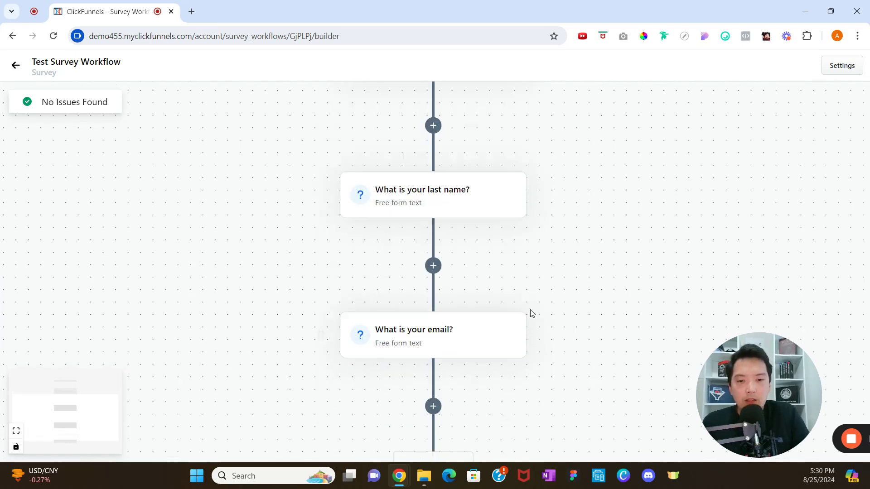
left_click(434, 321)
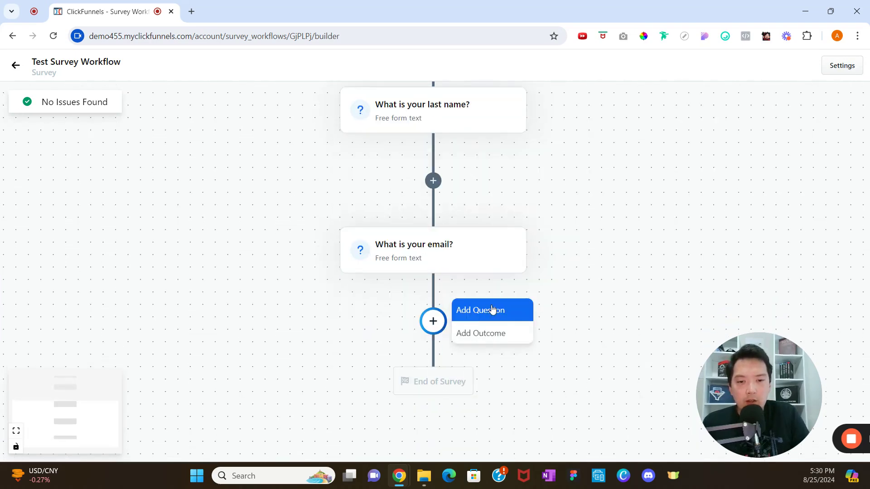
left_click(492, 309)
left_click(627, 219)
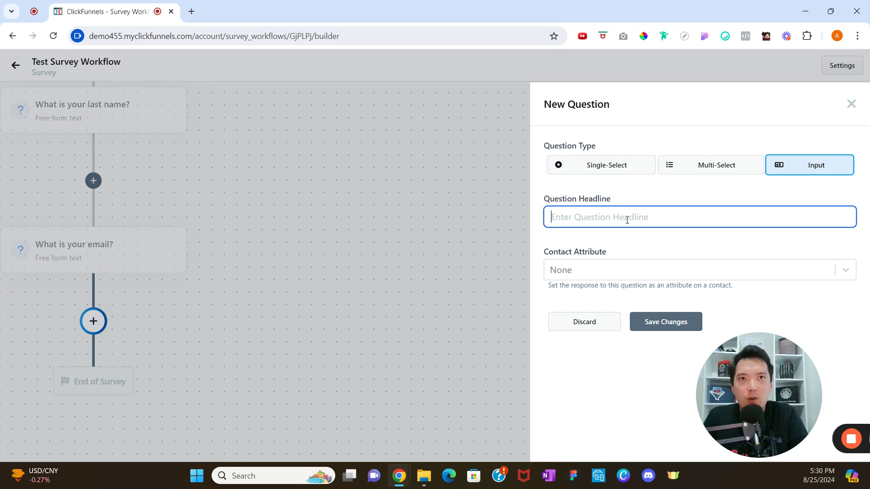
type("Wh")
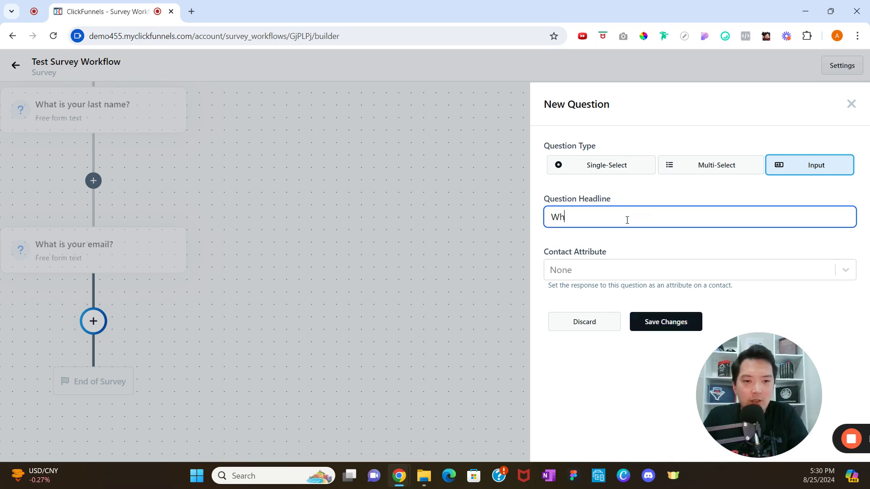
type("at do y")
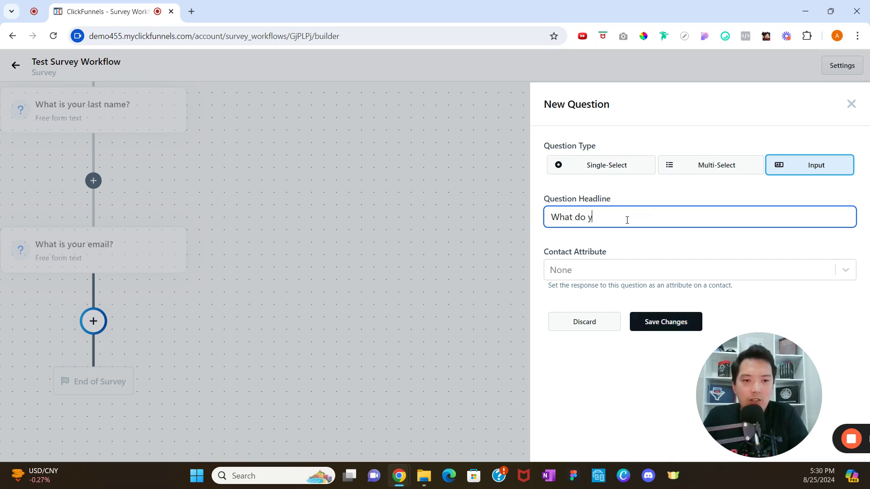
type("ou need the MOST ")
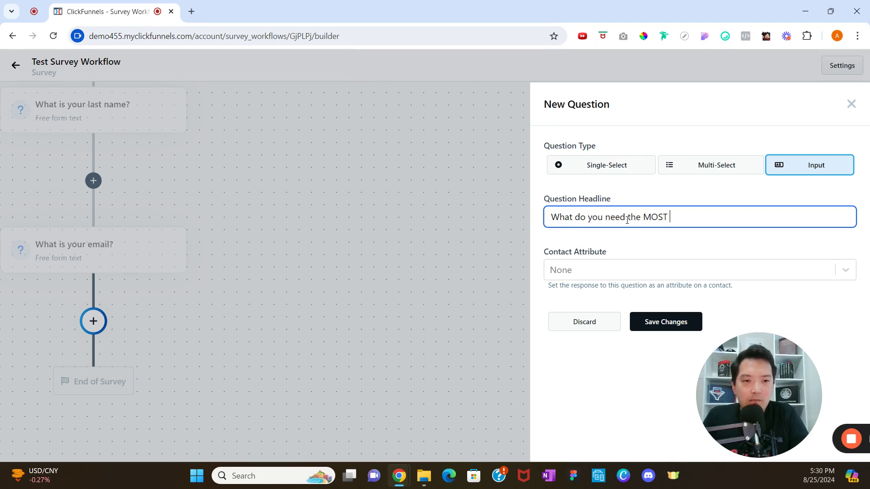
type("help with?")
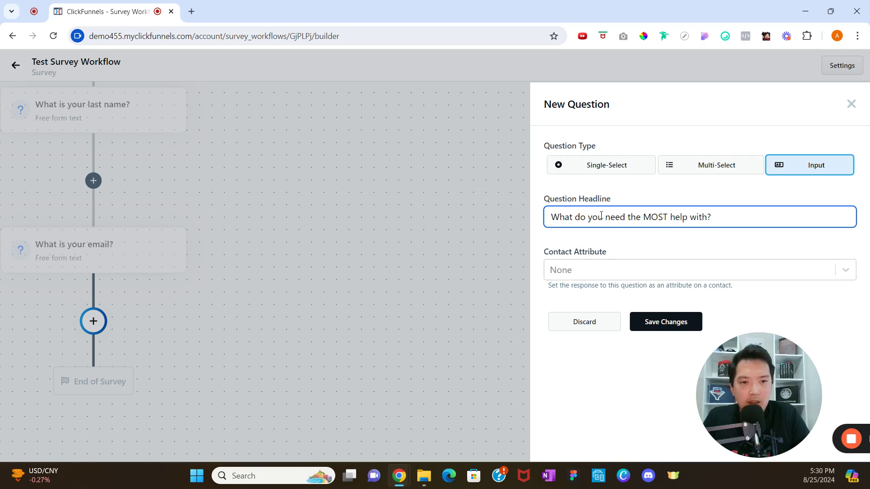
Make the help question Single-Select and add "Funnels" as its first answer option.
left_click(614, 166)
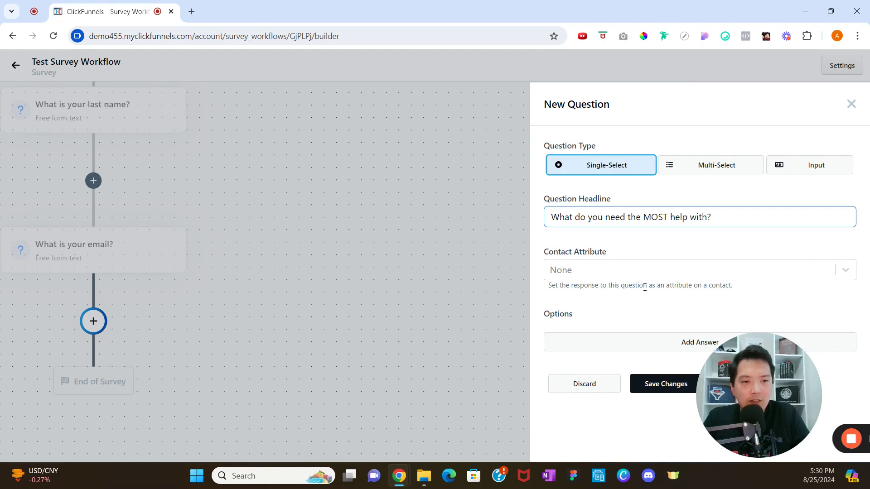
left_click(700, 172)
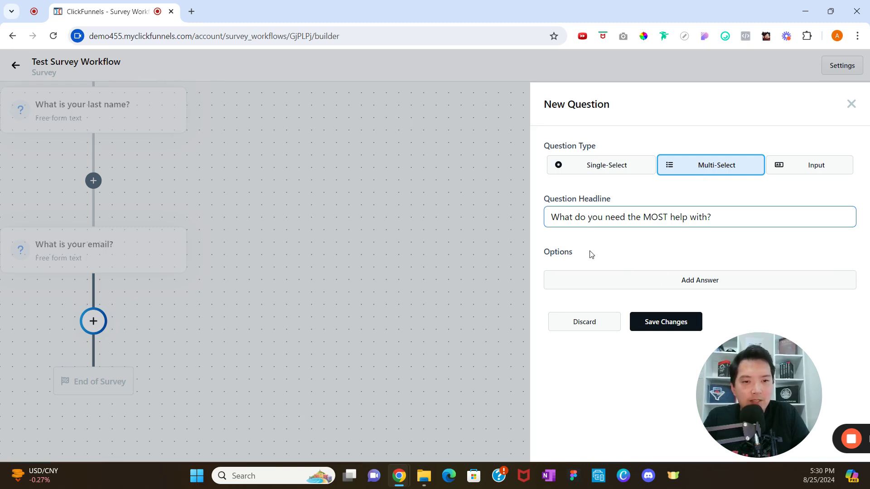
left_click(606, 169)
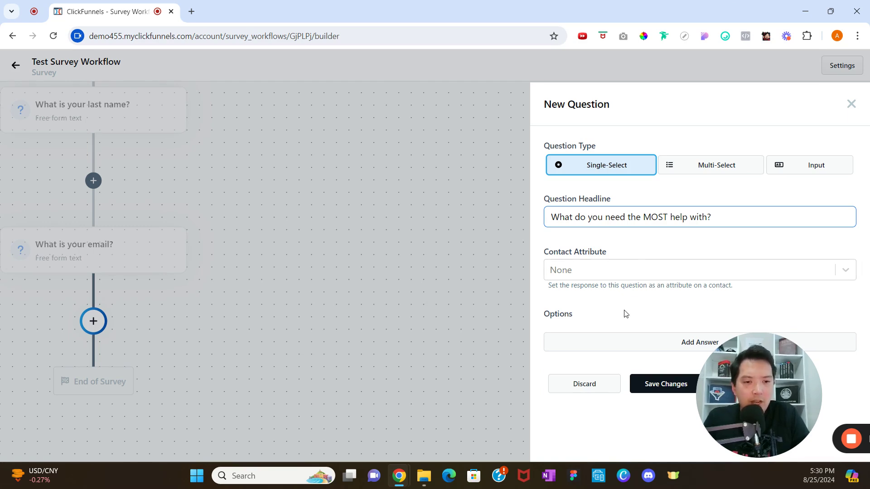
left_click(632, 341)
type("Funnels")
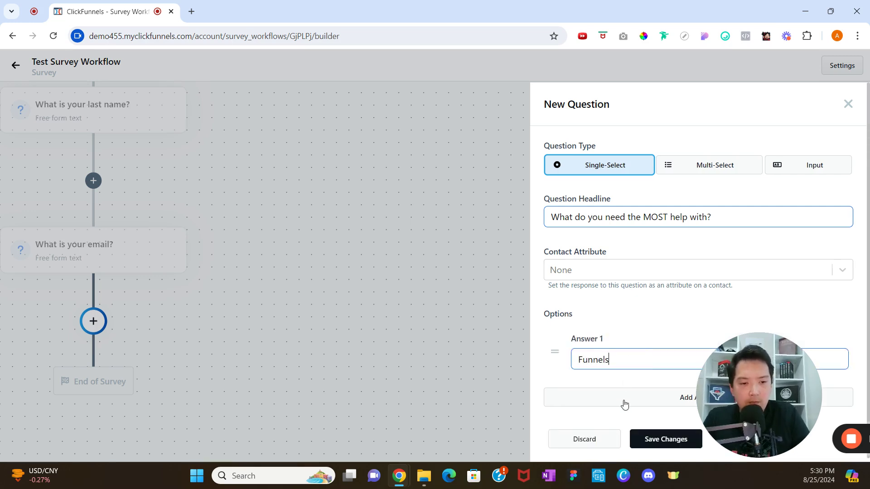
Add "Sharing my message" and "Traffic" as the second and third answers of the help question and save the question.
left_click(624, 404)
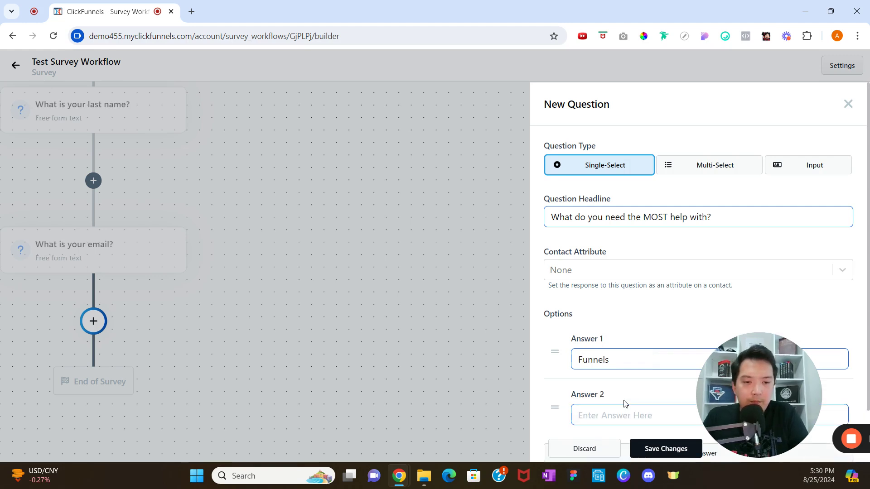
type("Sharing my message")
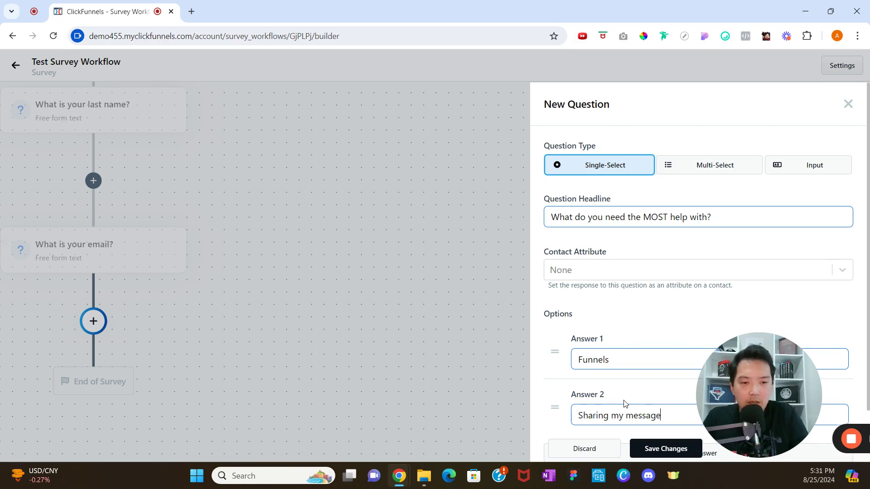
scroll(623, 402, "down", 2)
left_click(627, 399)
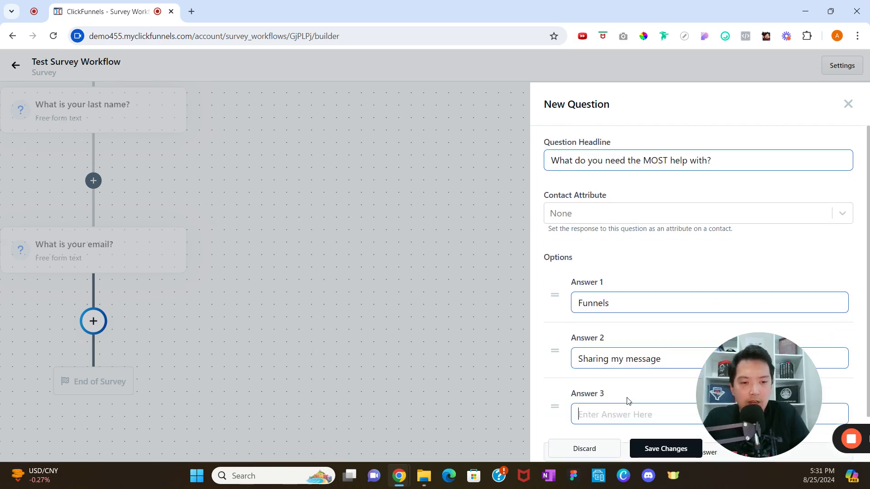
type("Traffic")
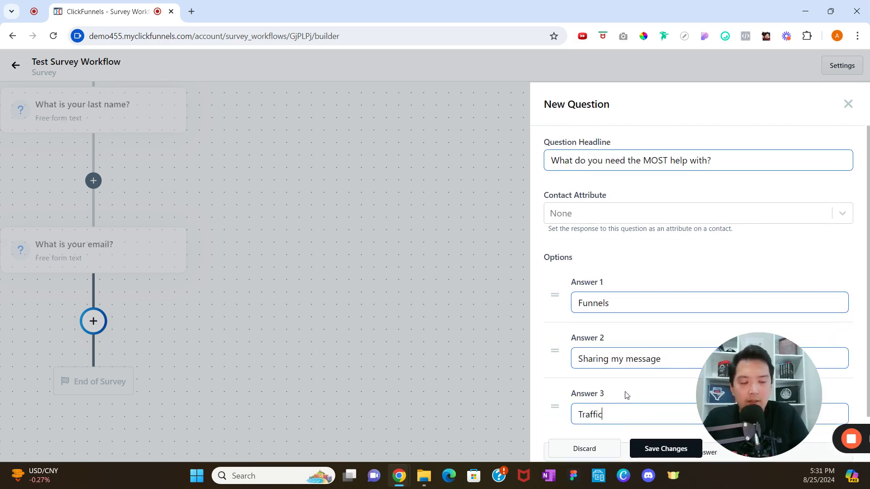
scroll(625, 389, "down", 2)
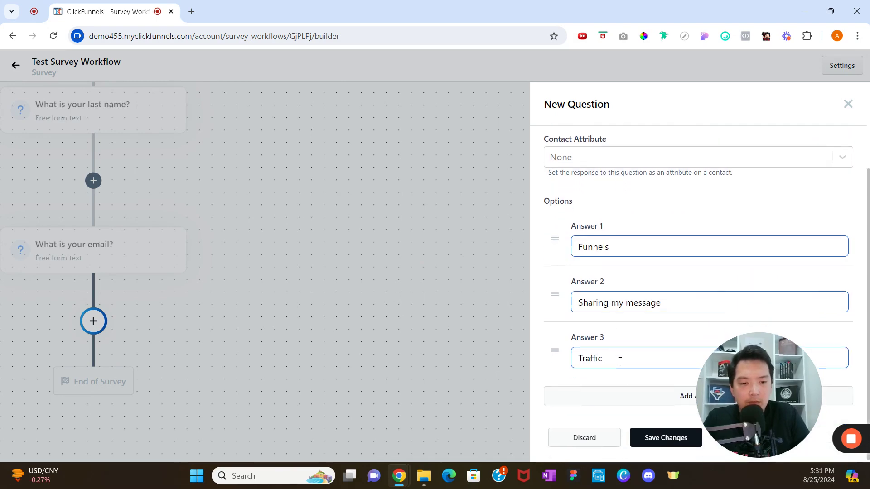
left_click(666, 438)
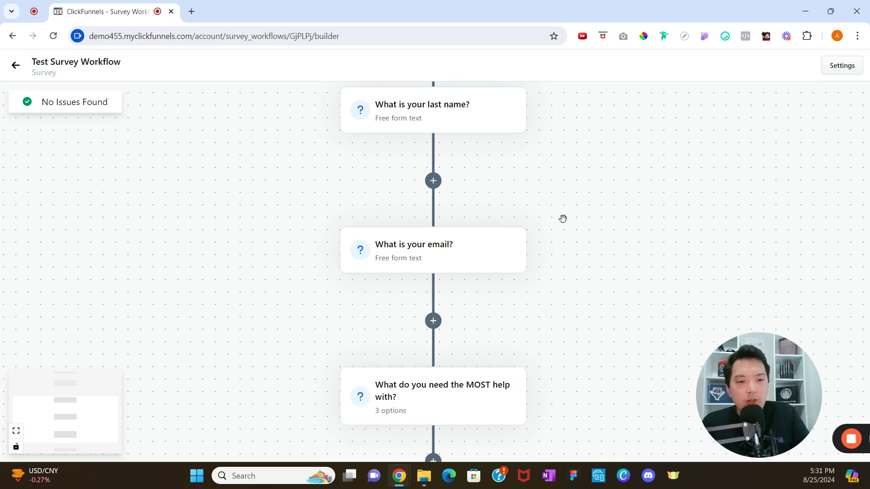
Look over the survey flow from the first-name question down to the end of the survey.
scroll(562, 212, "up", 4)
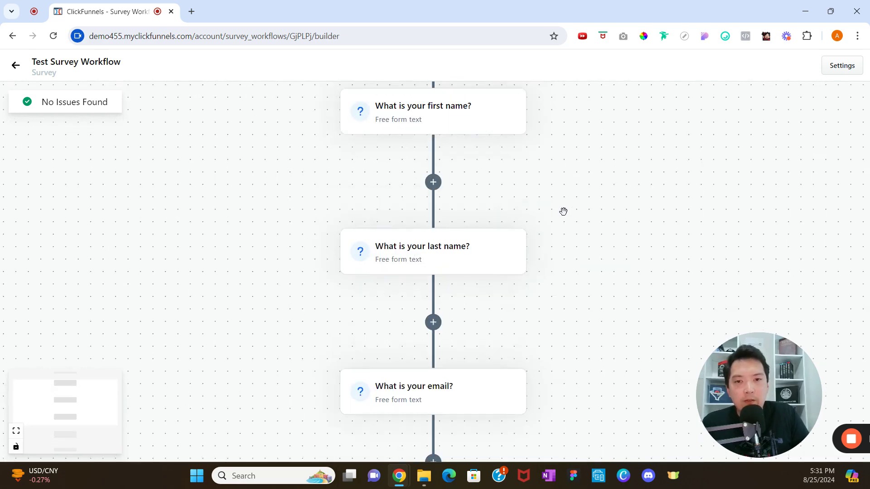
scroll(563, 211, "up", 1)
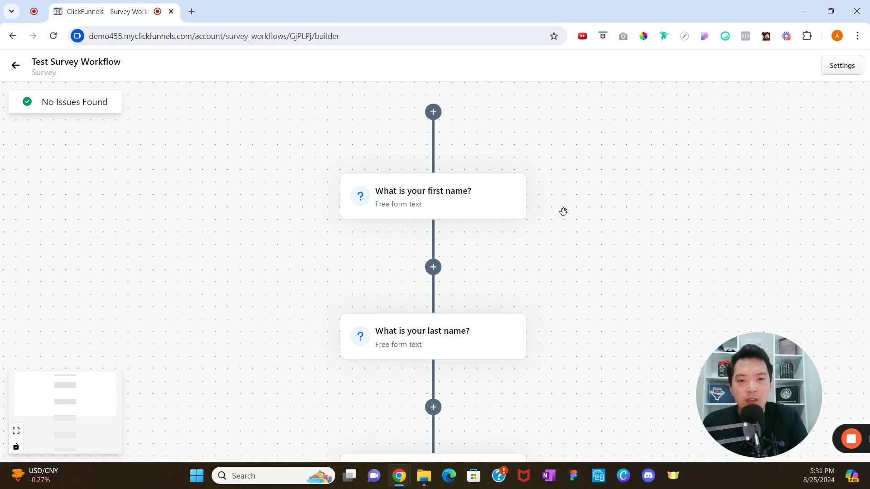
scroll(561, 211, "down", 3)
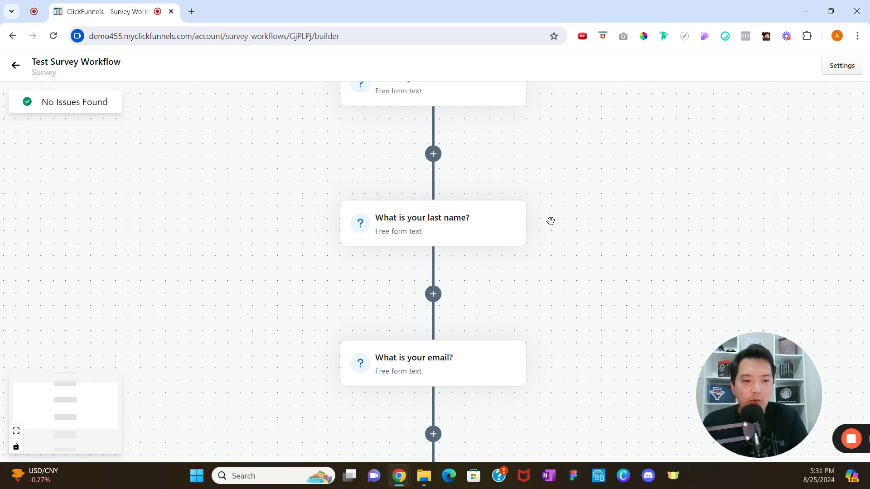
scroll(551, 236, "down", 3)
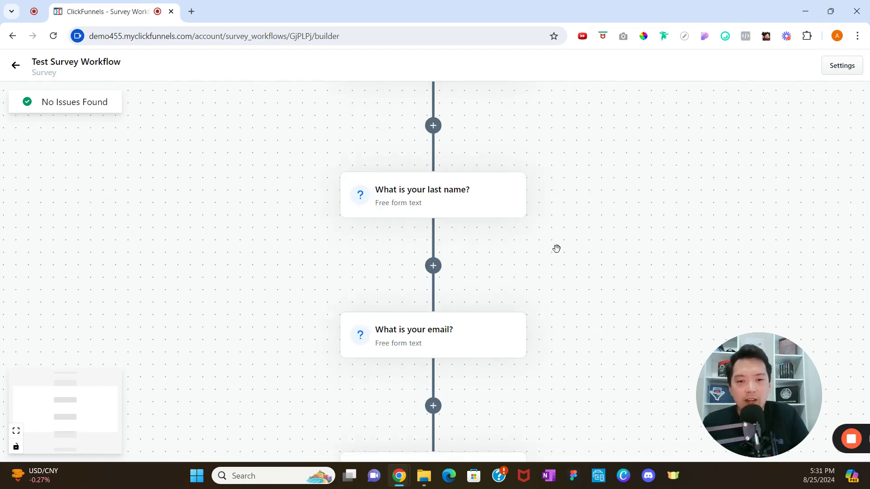
scroll(553, 260, "down", 2)
scroll(553, 260, "down", 2)
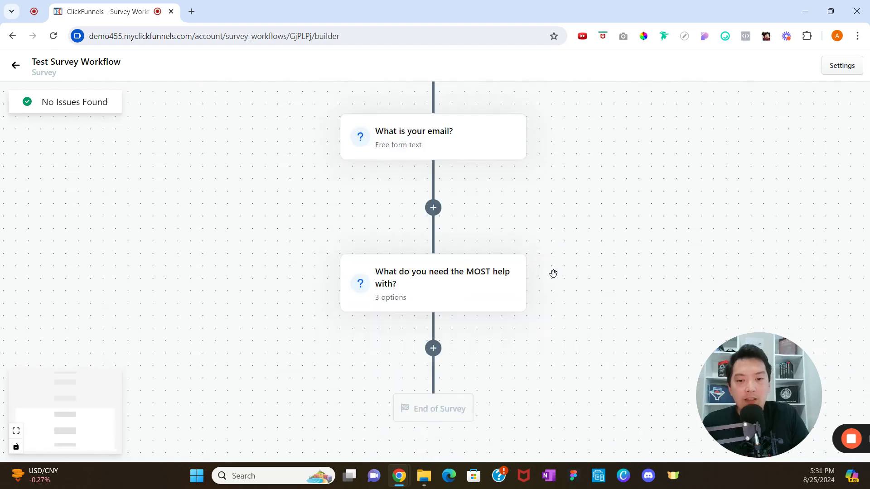
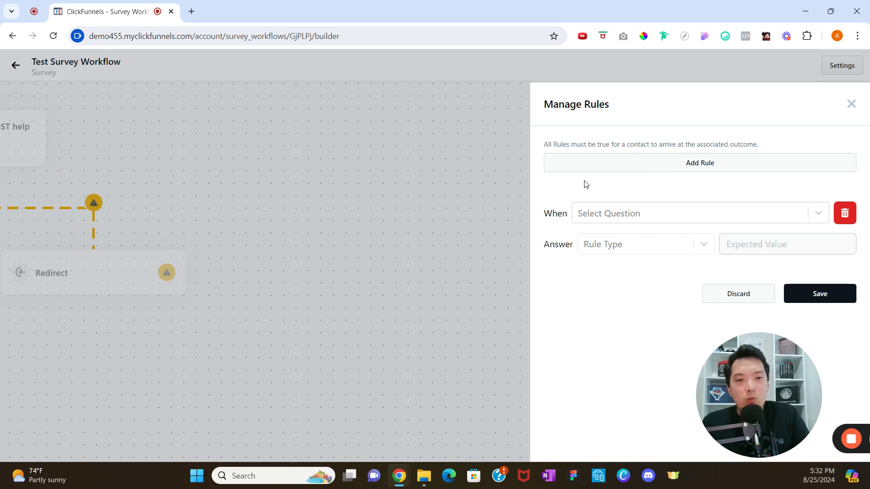
Set the redirect outcome's rule so "What do you need the MOST help with?" is Equal to "Funnels", and save it.
left_click(641, 210)
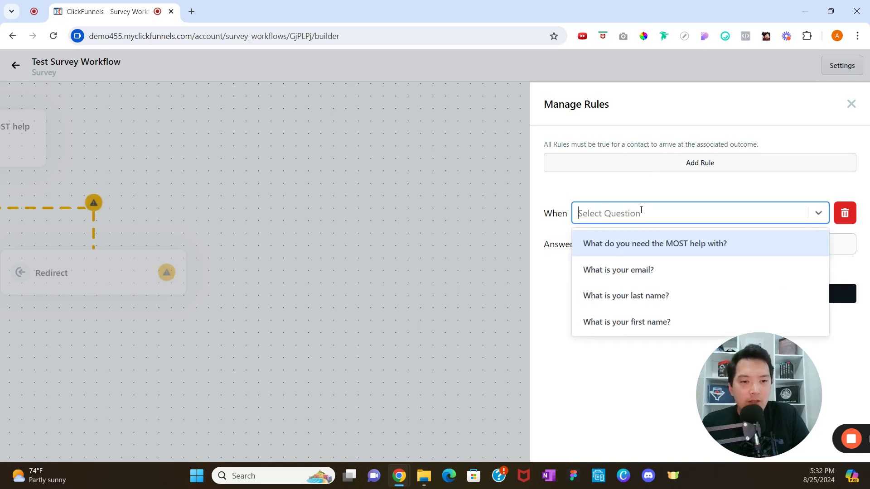
left_click(736, 240)
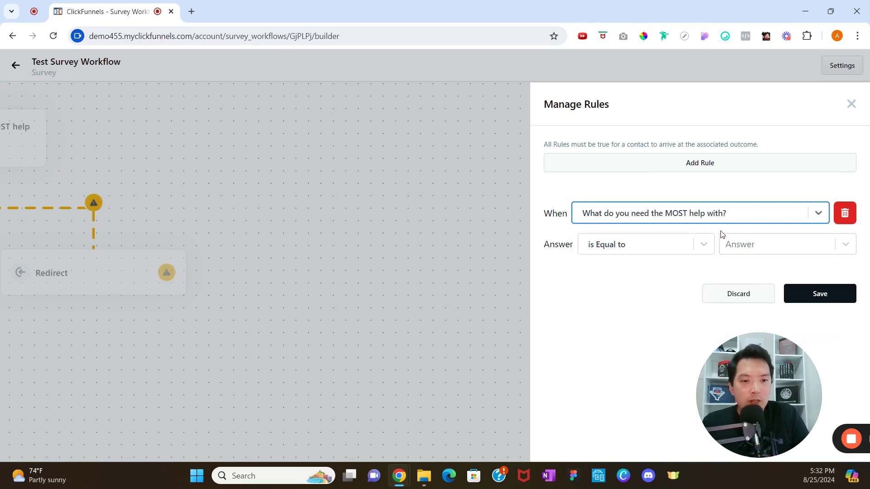
left_click(642, 254)
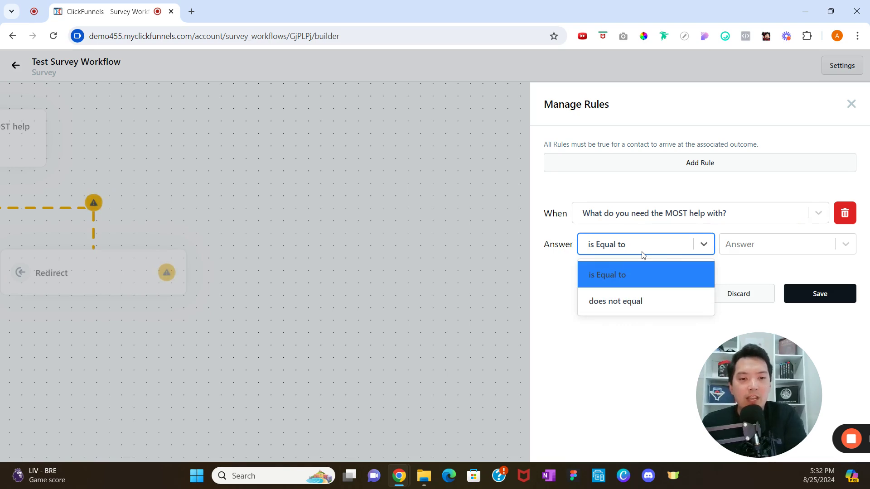
left_click(641, 271)
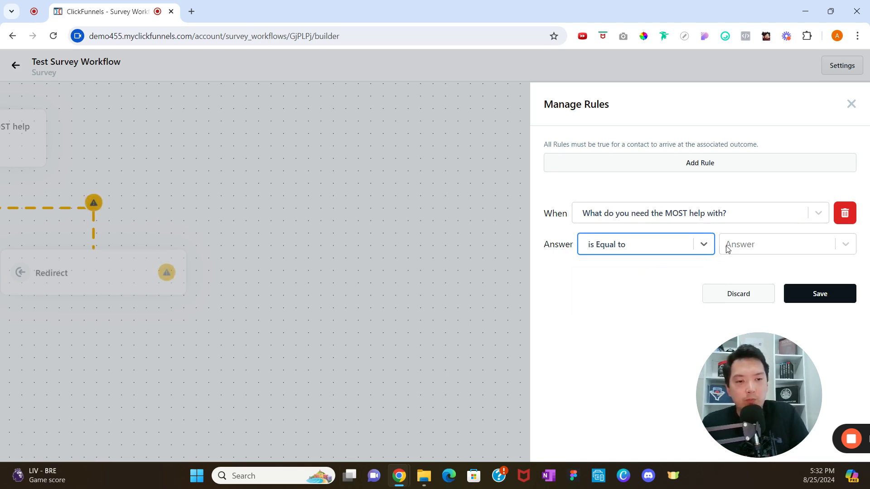
left_click(728, 247)
left_click(746, 274)
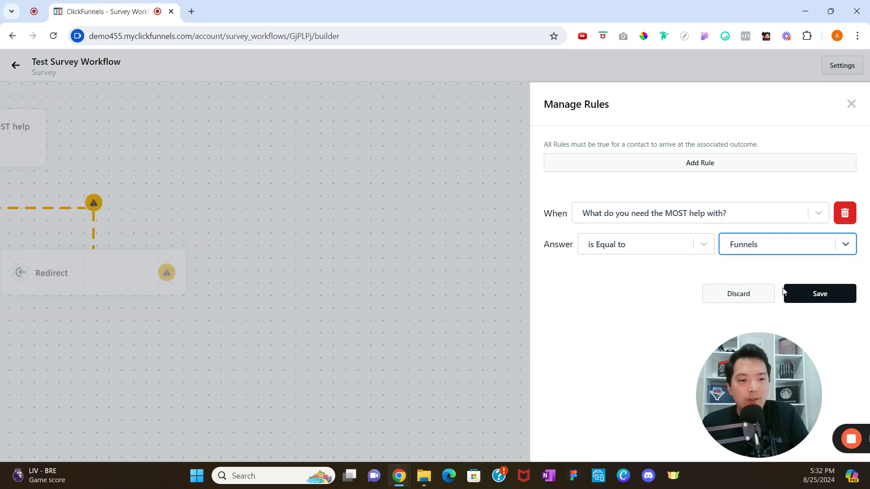
left_click(816, 296)
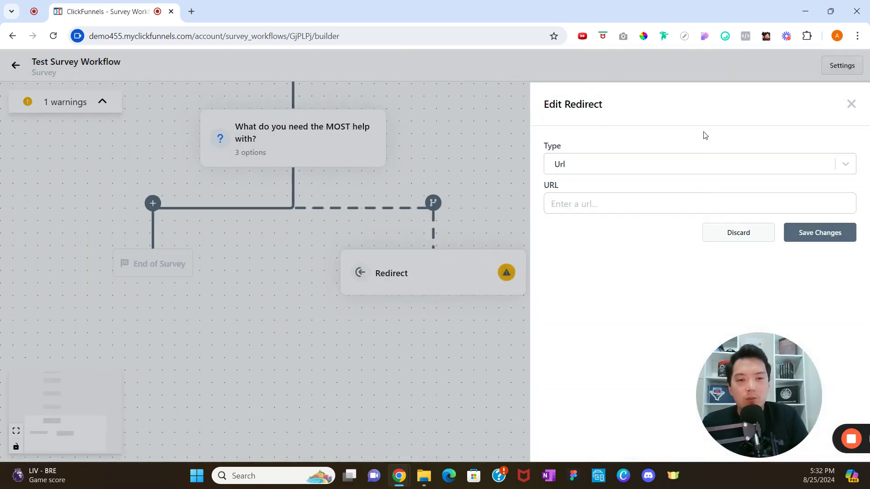
Try Page and Funnel as the redirect type, look at their destination choices, and return the type to Url.
left_click(684, 161)
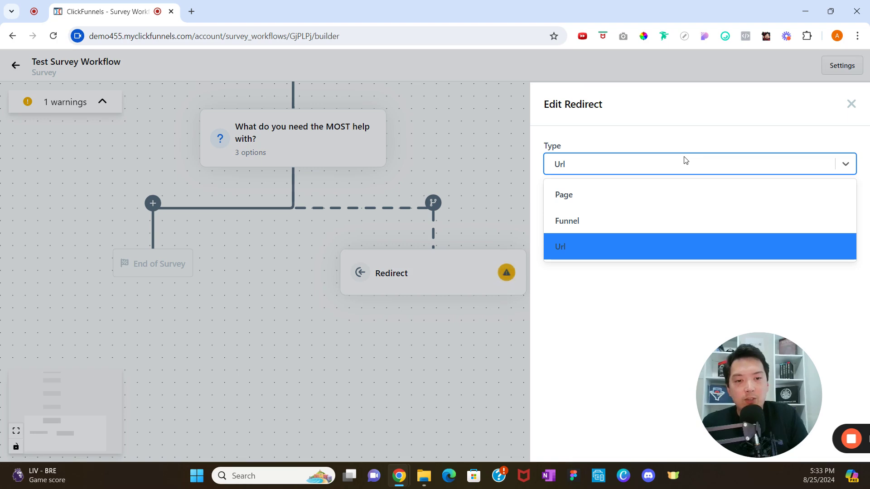
left_click(660, 195)
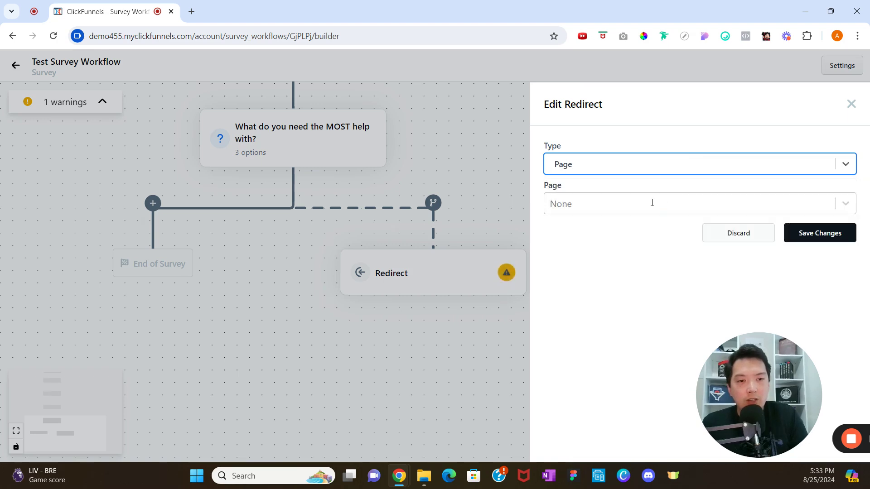
left_click(652, 203)
left_click(655, 161)
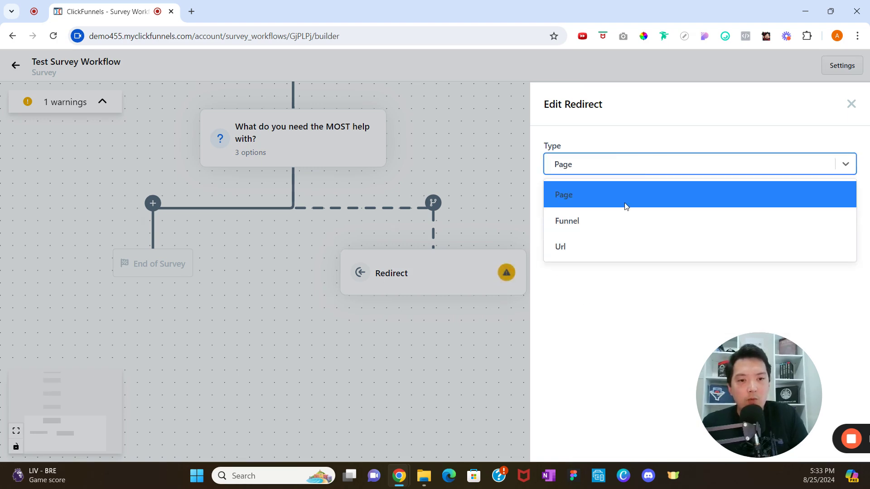
left_click(621, 219)
left_click(628, 200)
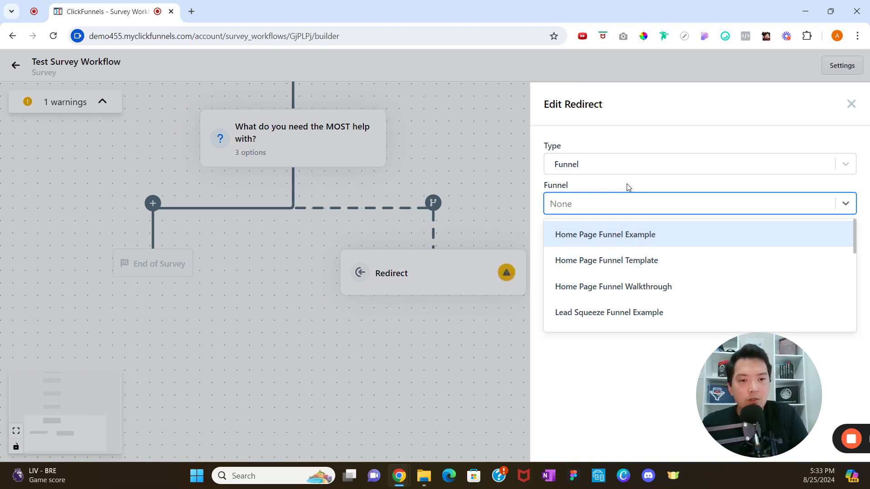
left_click(629, 187)
left_click(625, 167)
left_click(607, 246)
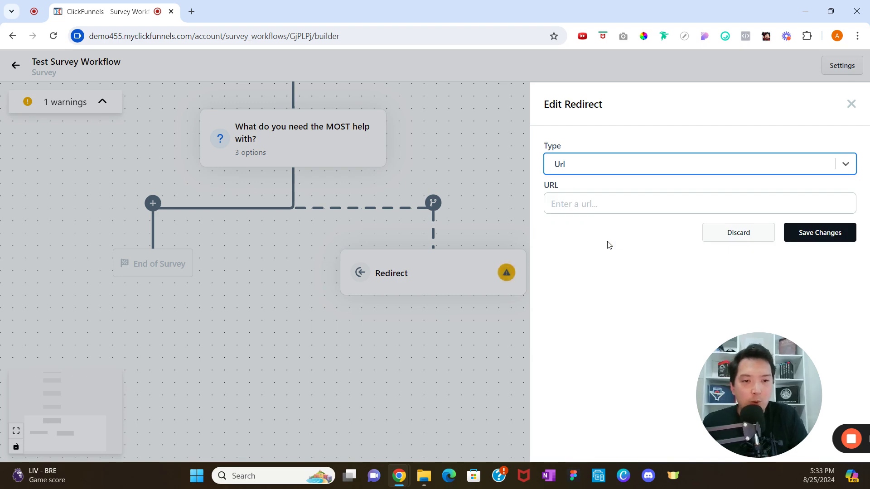
left_click(593, 202)
type("do")
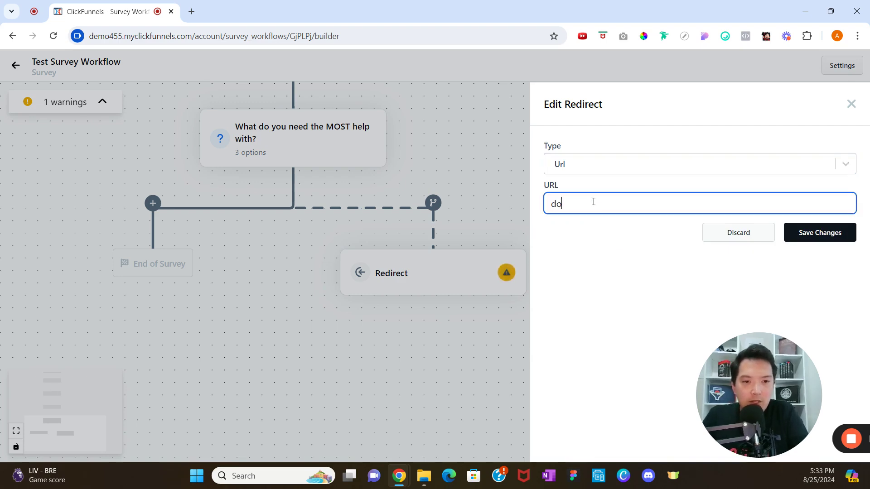
type("tcomsecre")
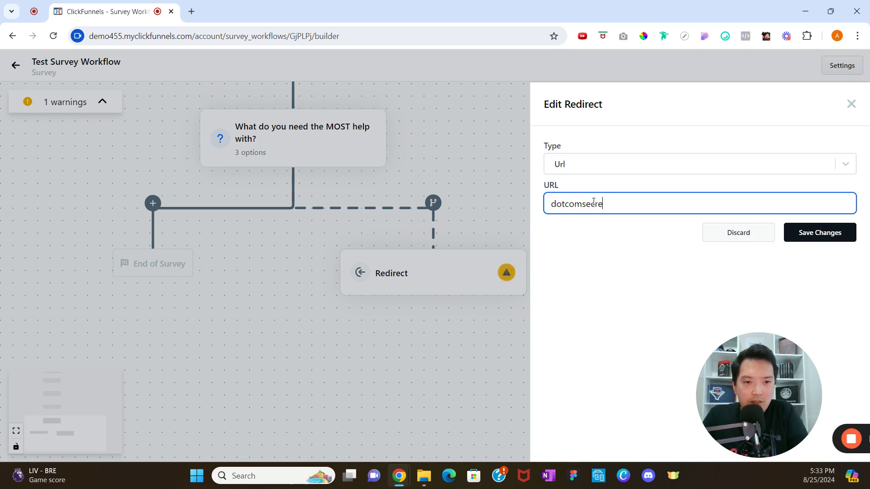
type("ts.com")
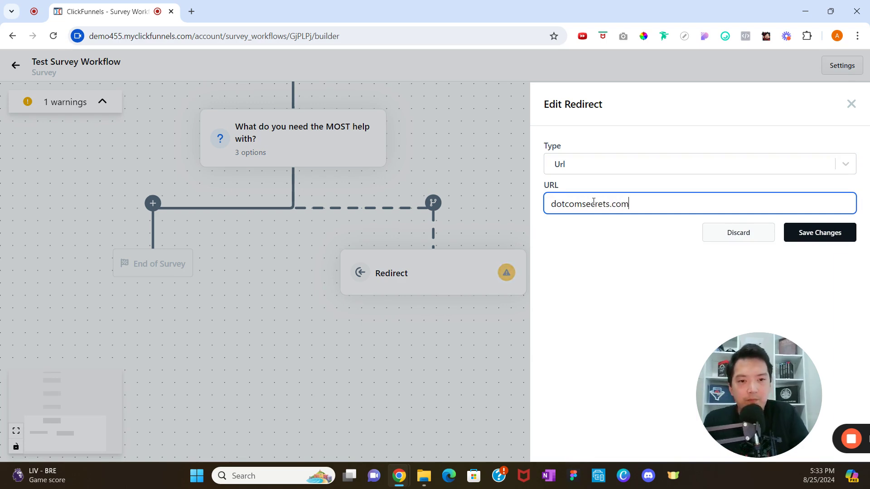
left_click(805, 233)
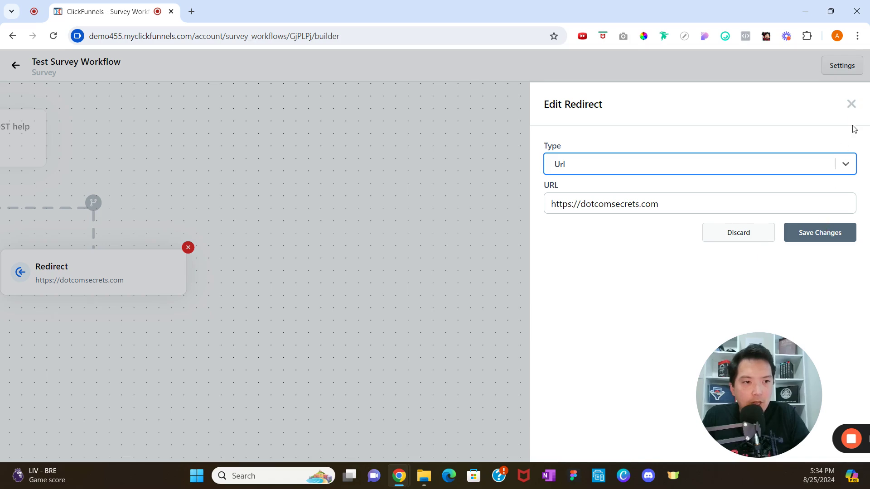
left_click(854, 106)
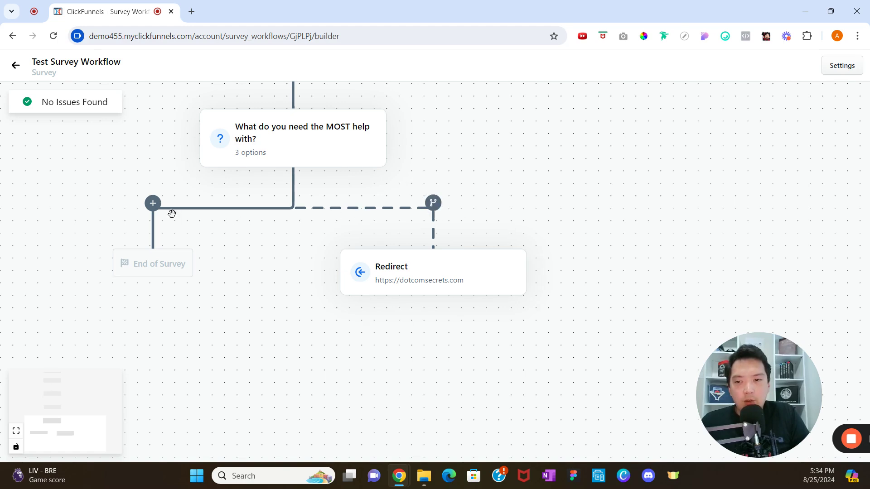
Add a second Redirect outcome on the End of Survey branch below the help question.
left_click(152, 207)
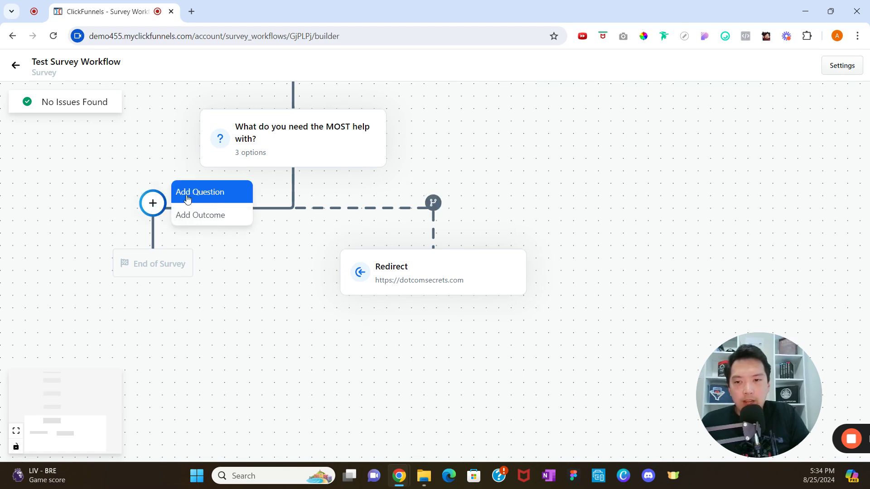
left_click(200, 216)
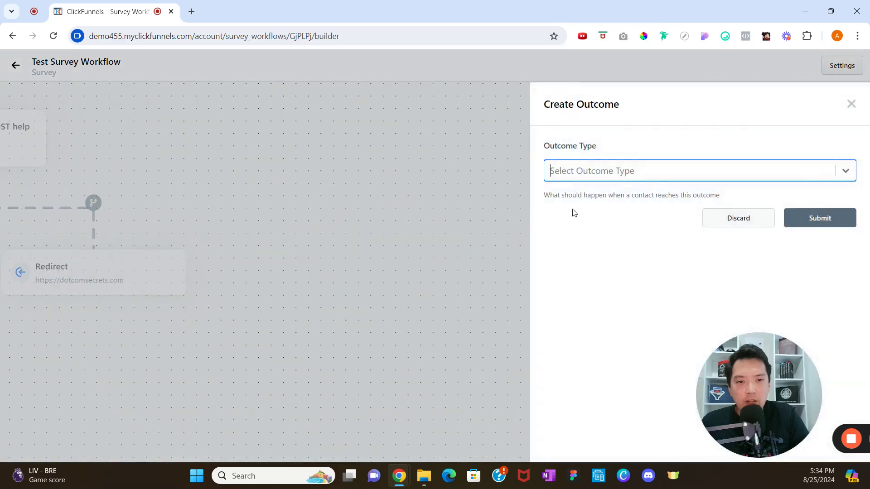
left_click(654, 180)
left_click(630, 227)
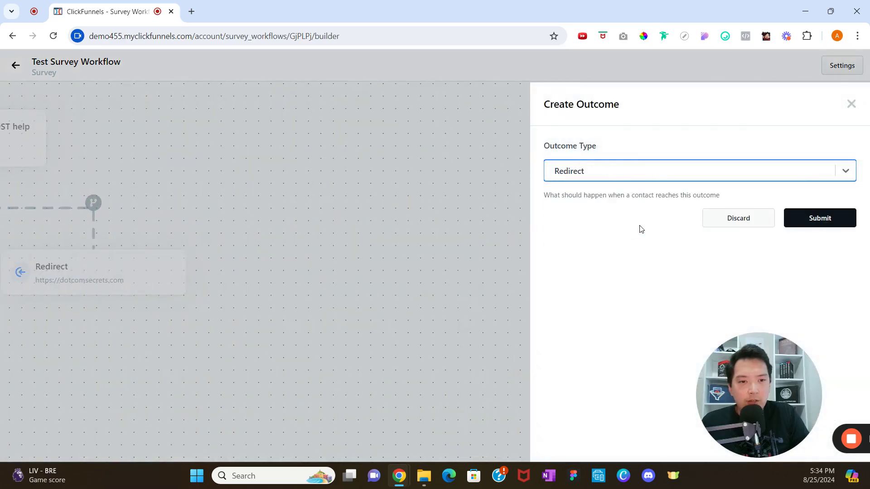
left_click(797, 222)
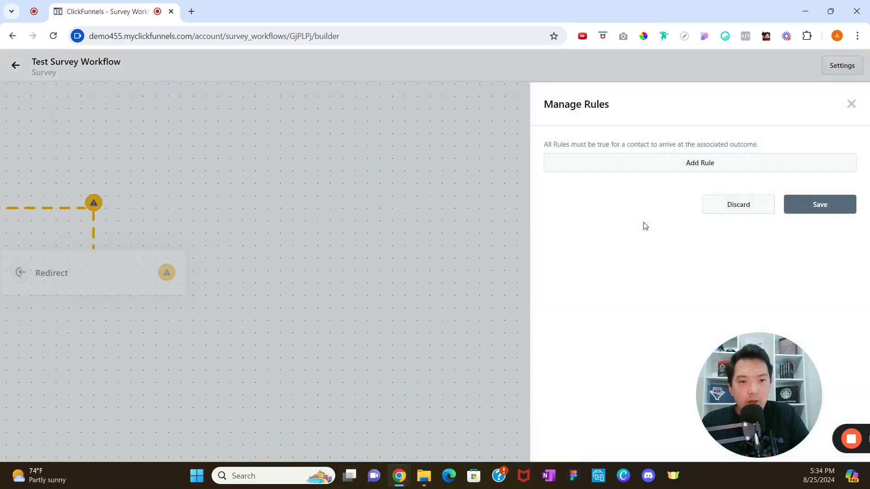
Add a rule to the new redirect requiring the "MOST help with" question to equal "Sharing my message", and save it.
left_click(645, 168)
left_click(624, 212)
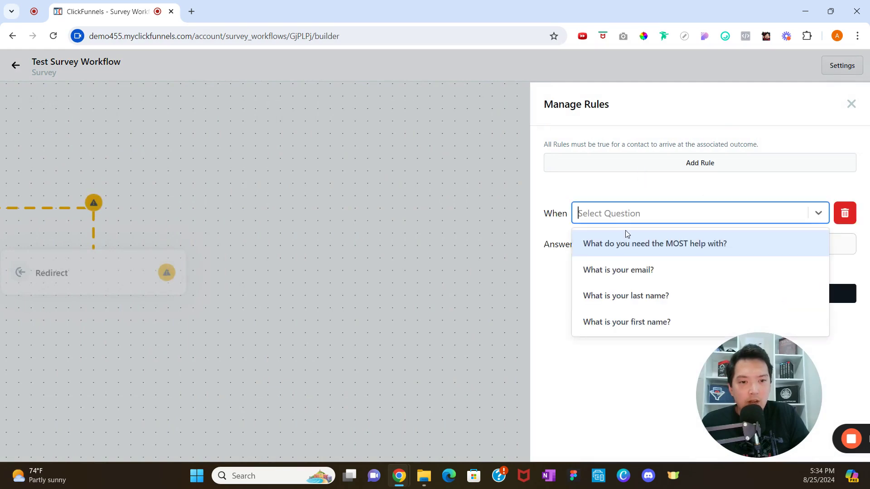
left_click(628, 242)
left_click(755, 245)
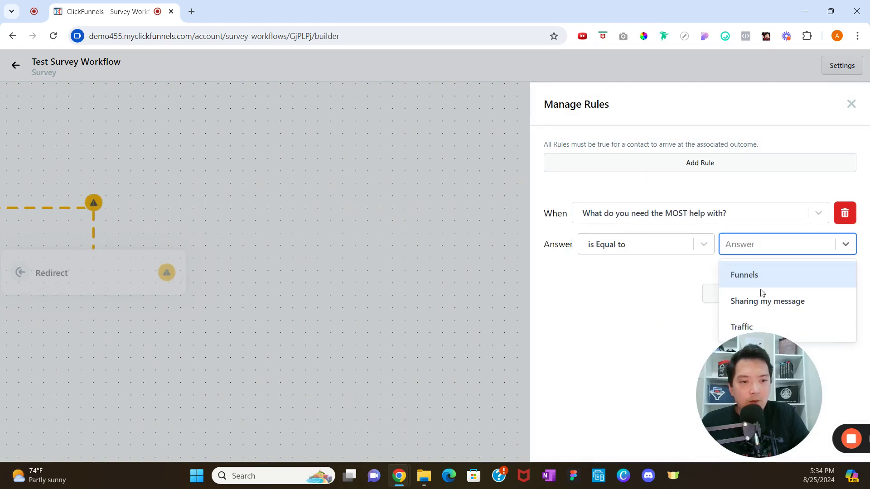
left_click(763, 300)
left_click(802, 295)
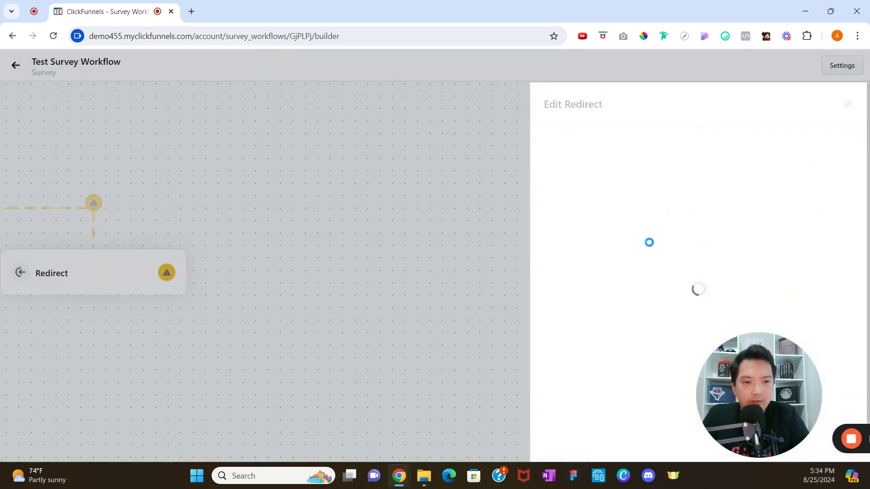
left_click(596, 201)
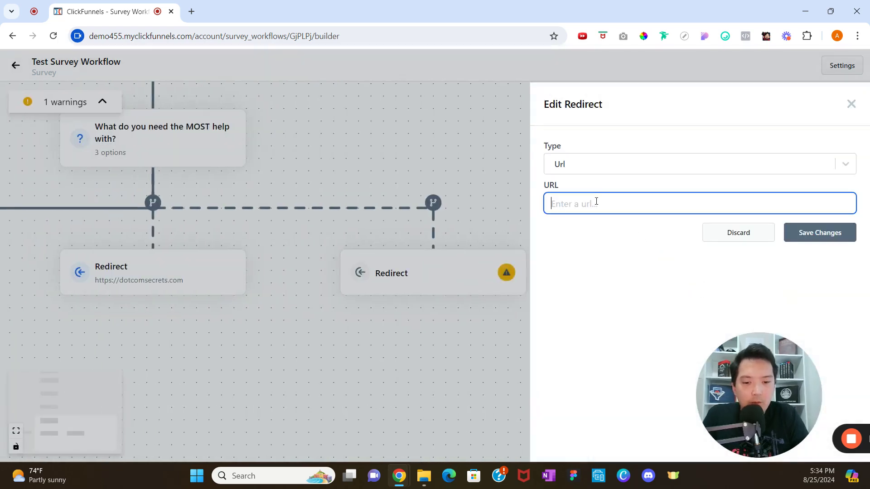
type("htt")
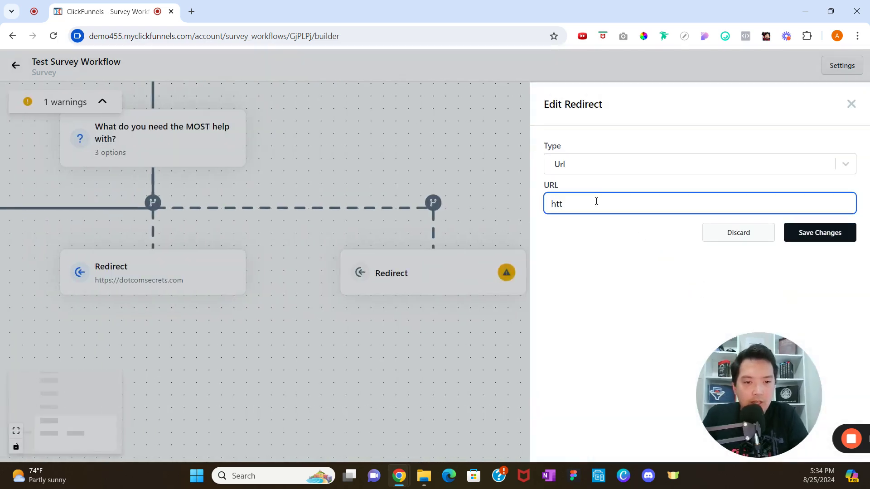
type("ps://e")
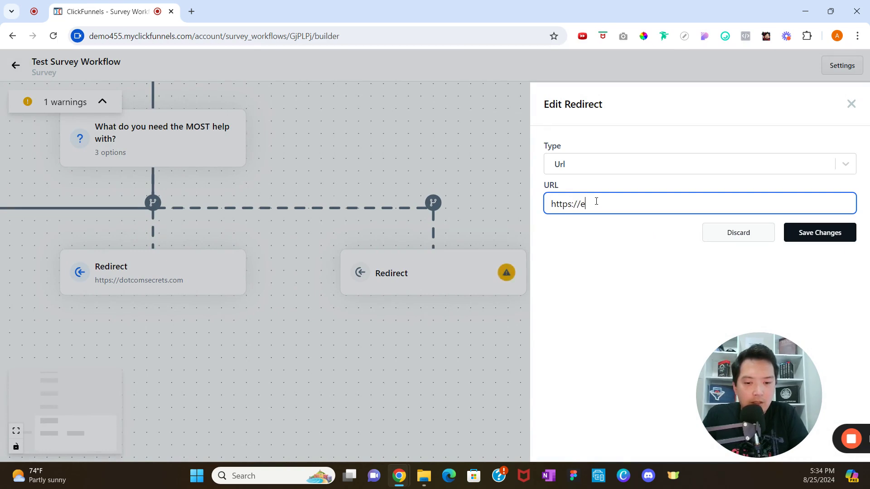
type("xpertsecrets")
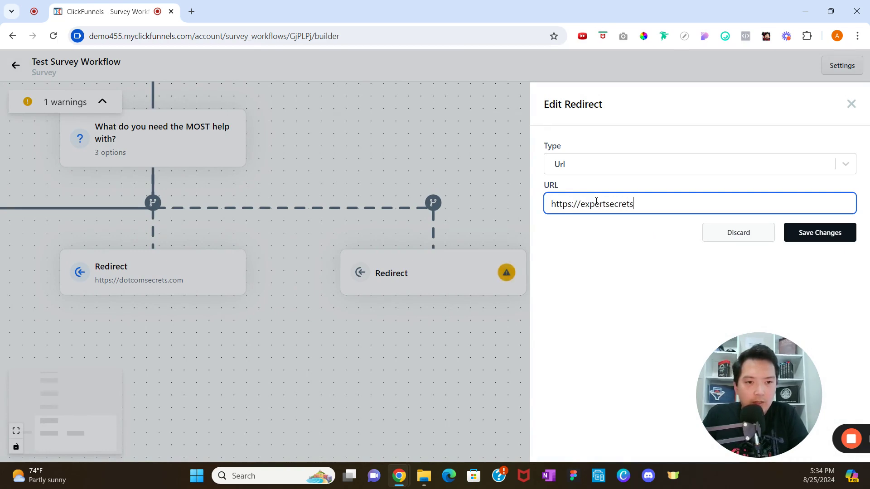
type(".com")
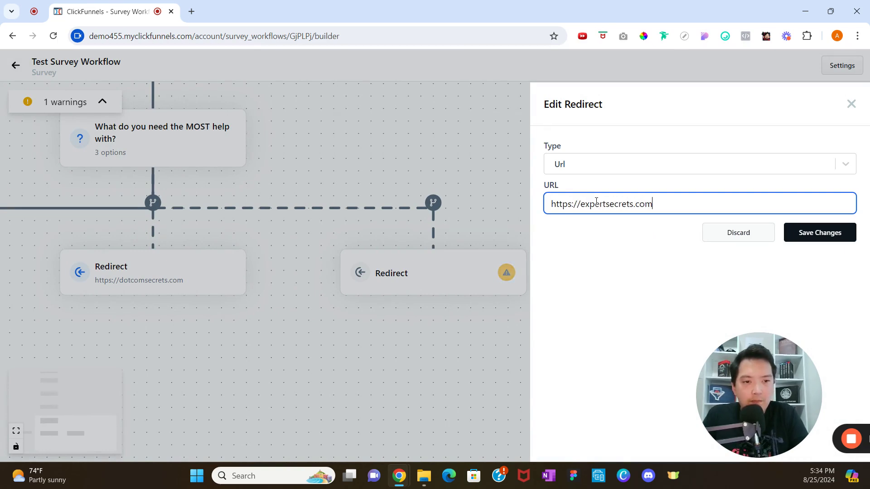
left_click(795, 225)
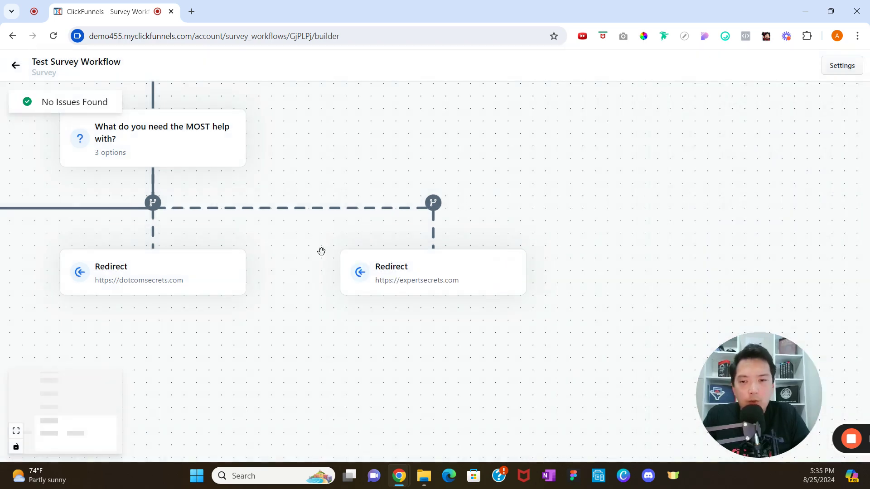
Add a third Redirect outcome on the End of Survey branch below the help question.
scroll(344, 245, "left", 5)
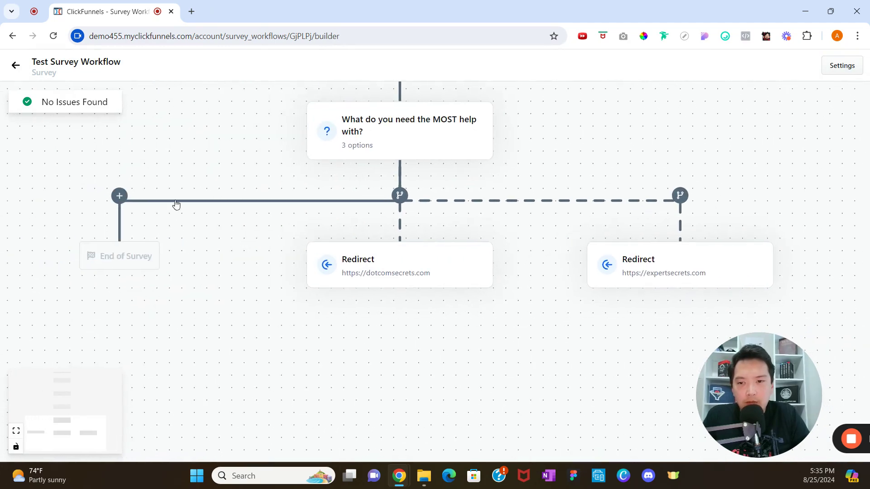
left_click(120, 198)
left_click(175, 208)
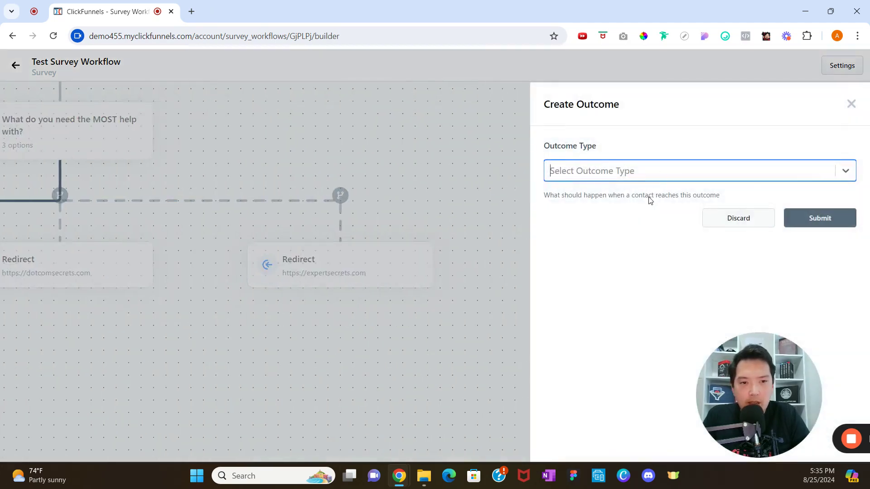
left_click(662, 171)
left_click(603, 227)
left_click(832, 219)
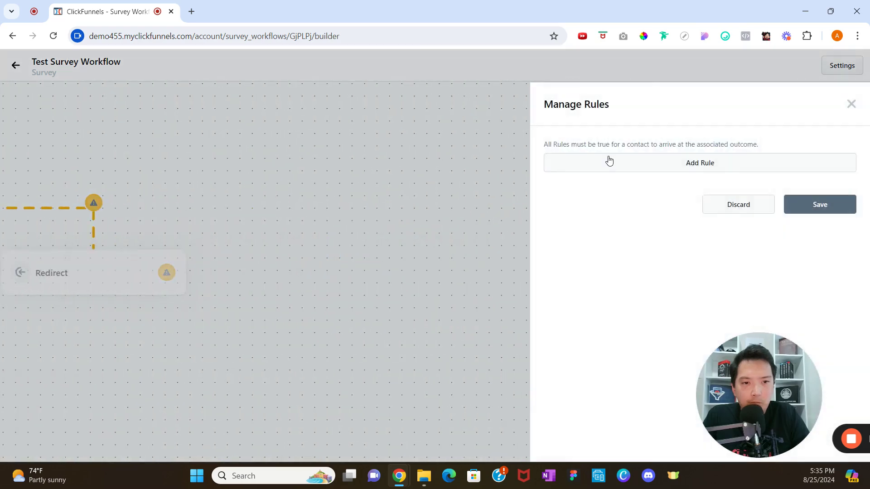
Add a rule to the third redirect requiring the "MOST help with" question to equal "Traffic", and save it.
left_click(609, 162)
left_click(610, 211)
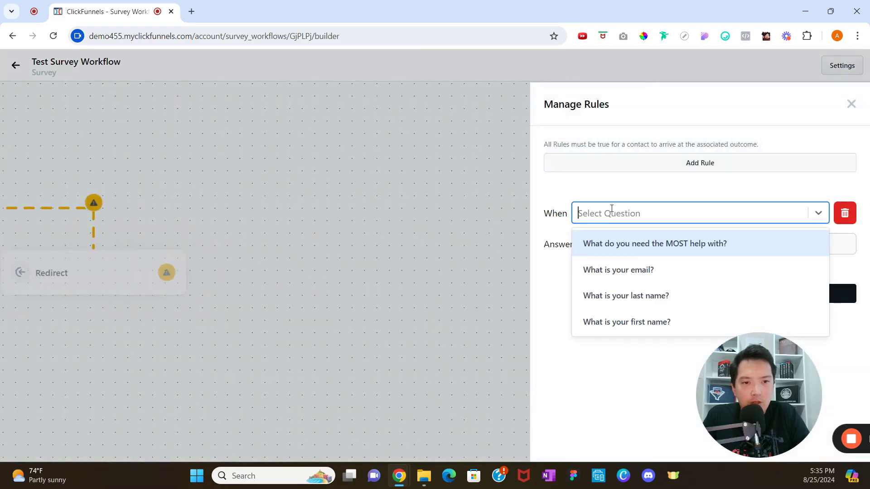
left_click(628, 245)
left_click(767, 246)
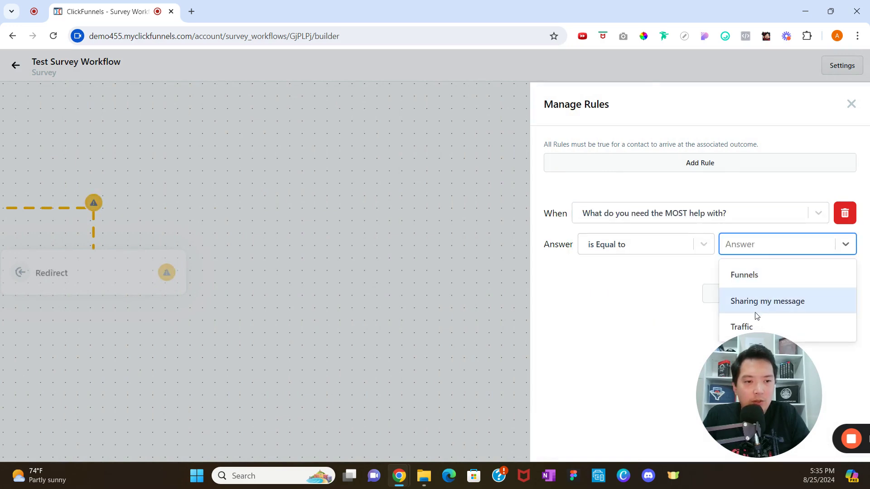
left_click(745, 326)
left_click(815, 295)
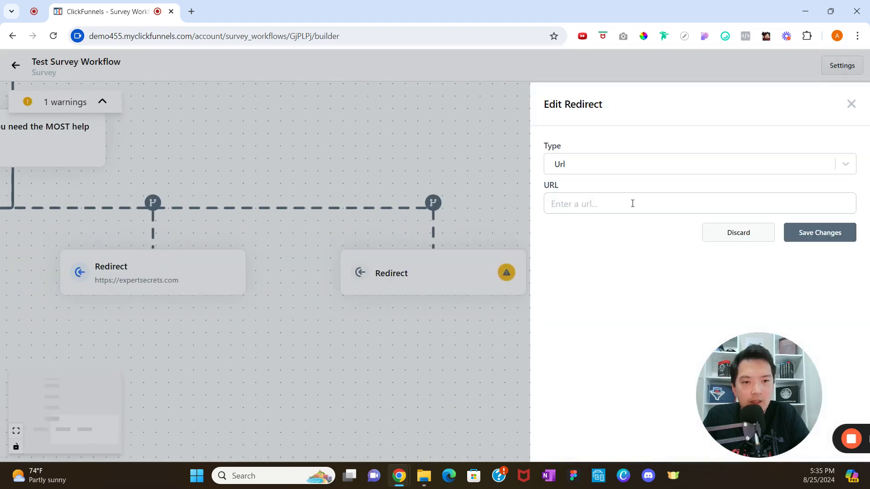
left_click(632, 202)
type("h")
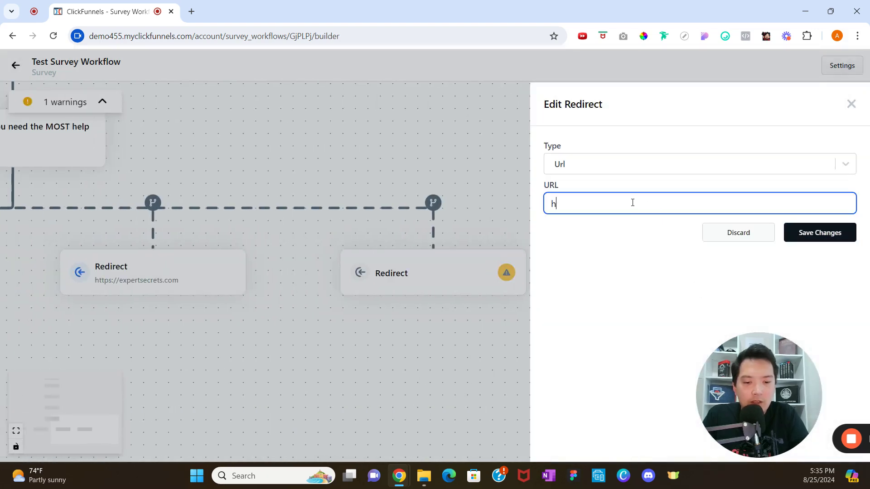
type("ttps:/")
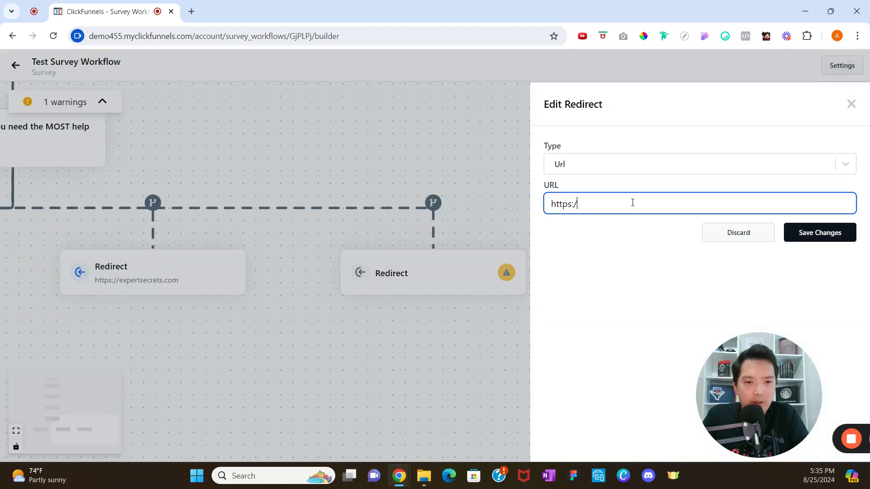
type("/traffics")
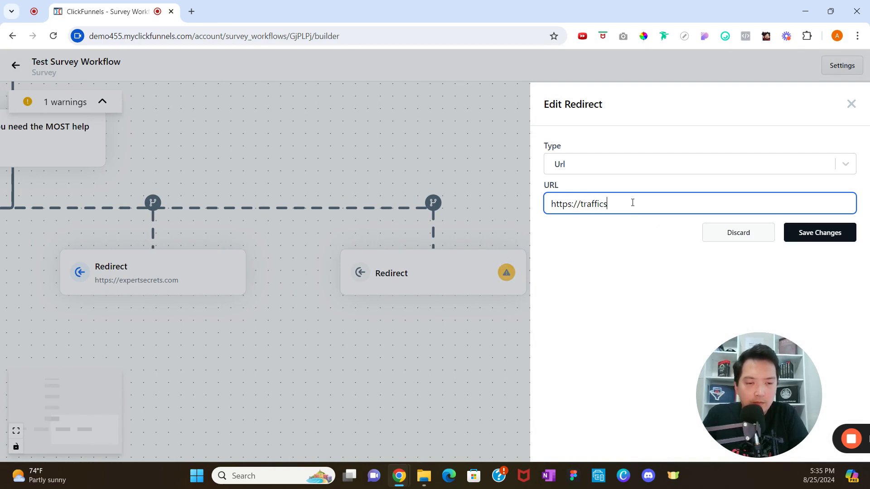
type("ecrets.com")
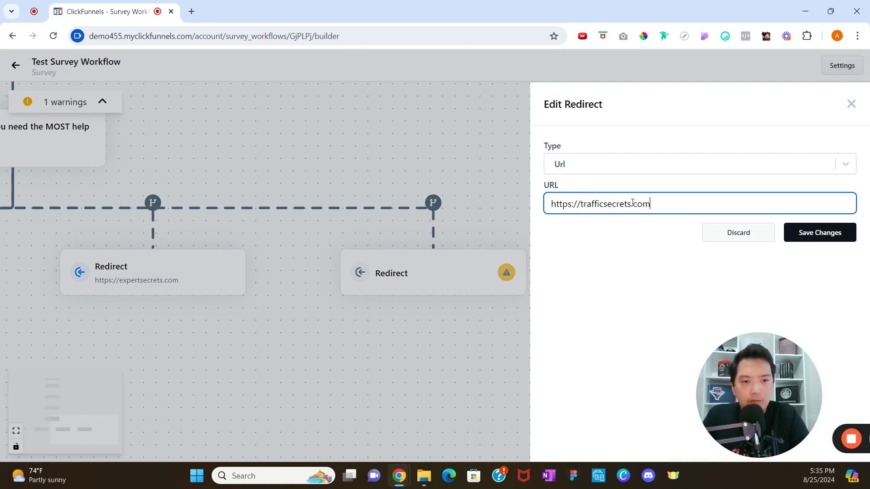
left_click(805, 232)
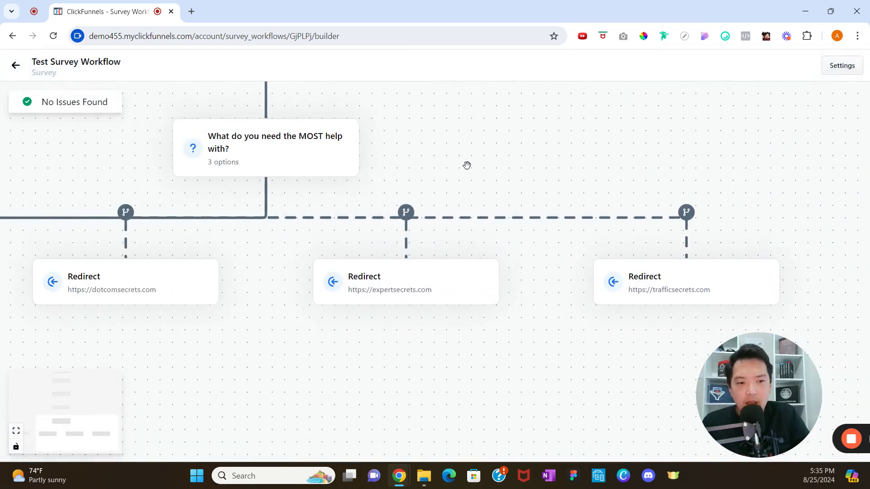
Leave the survey workflow builder and open the Test Survey Funnel's page for editing.
left_click_drag(467, 165, 547, 181)
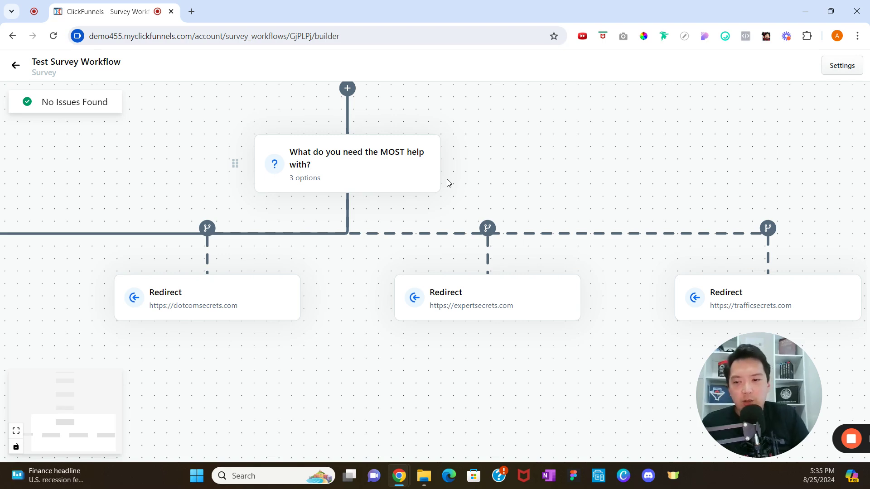
left_click(18, 65)
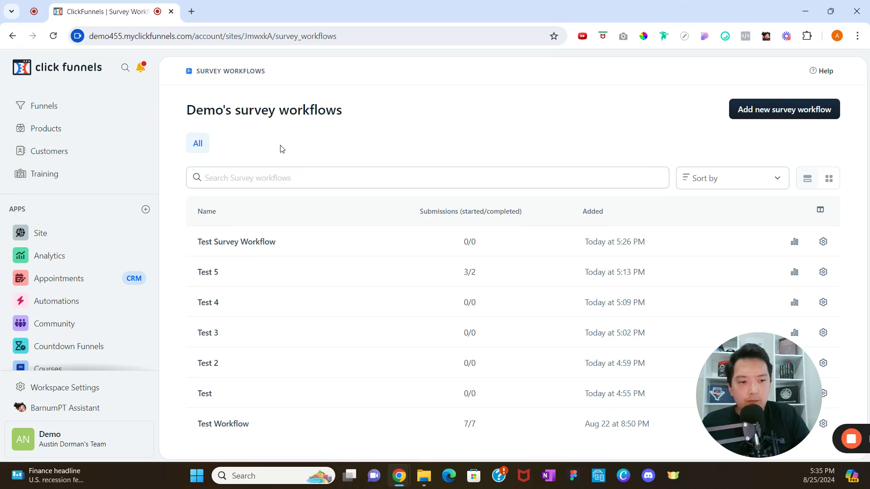
left_click(77, 110)
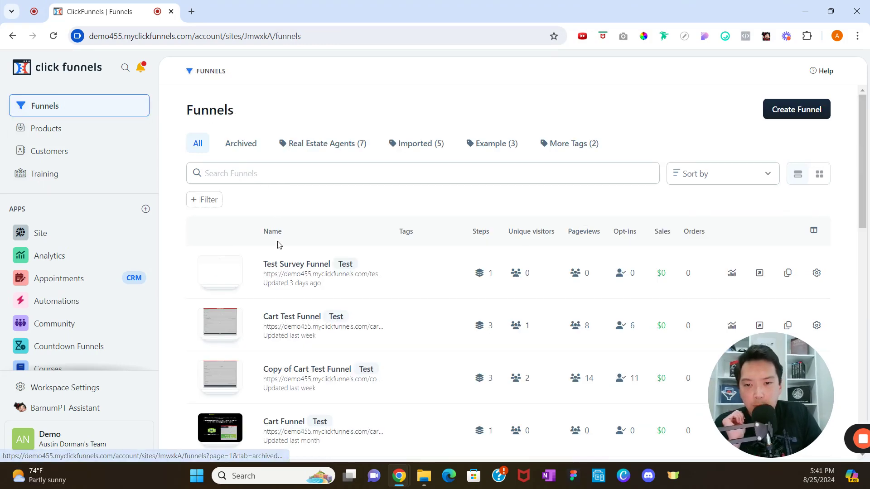
left_click(278, 263)
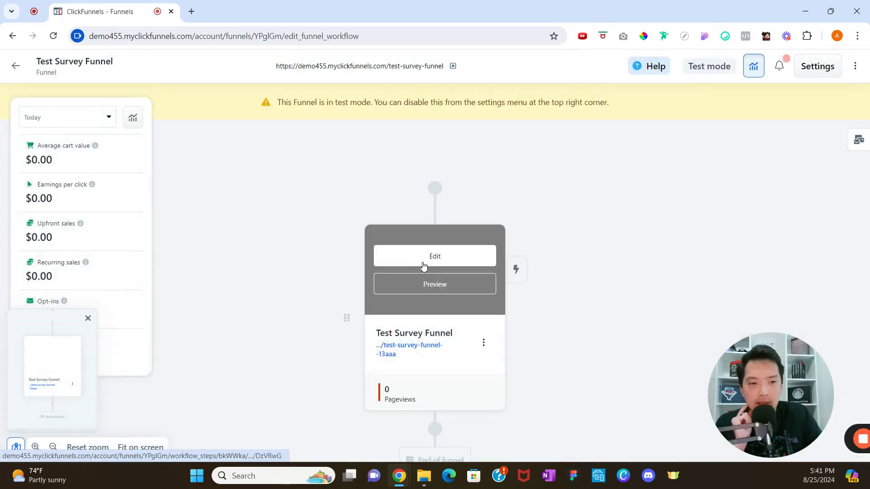
left_click(423, 264)
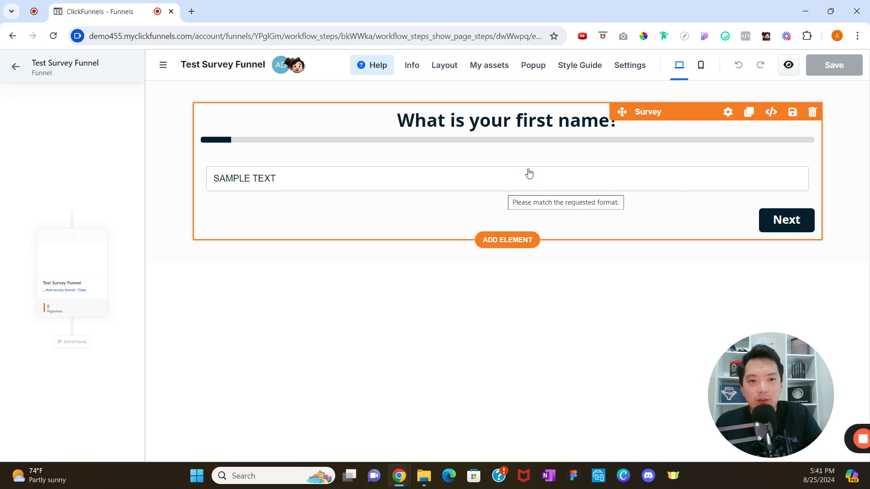
Select Test Survey Workflow as the survey for the page's Survey element and close its settings.
left_click(562, 156)
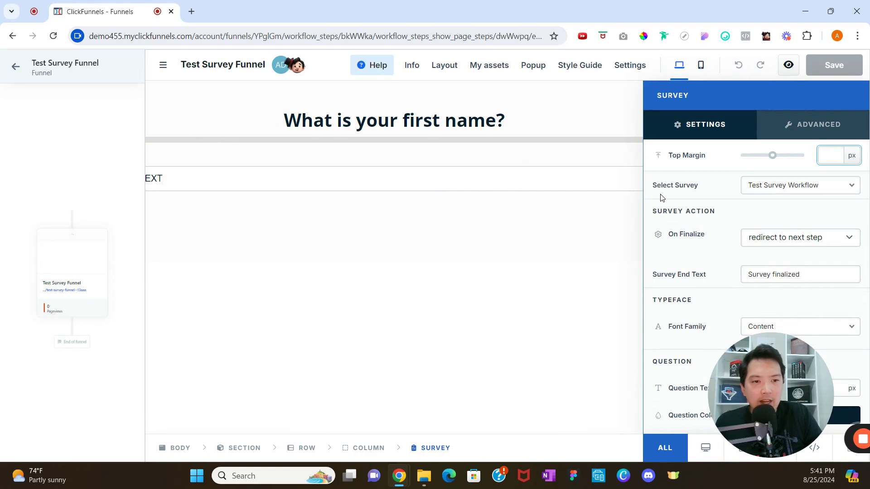
left_click(772, 192)
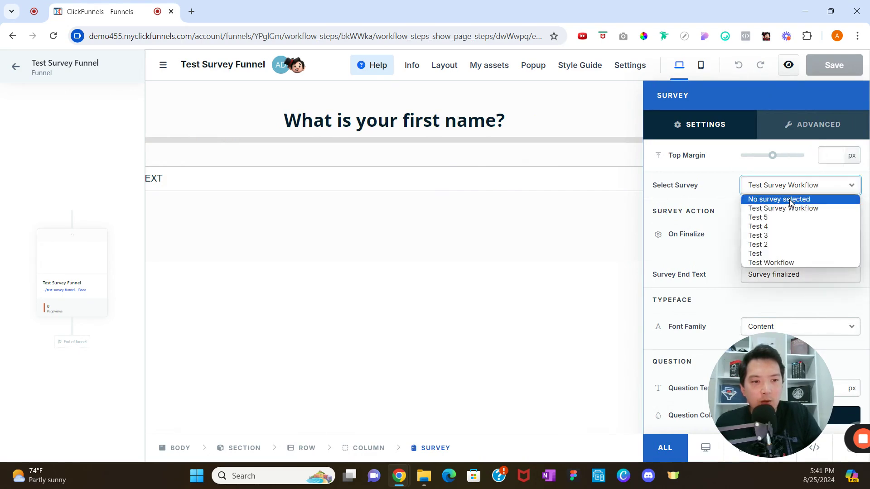
left_click(831, 211)
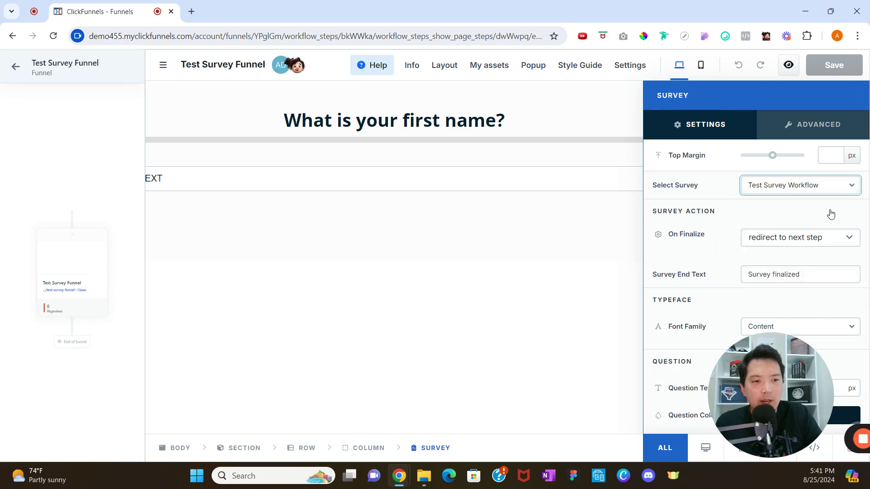
left_click(563, 216)
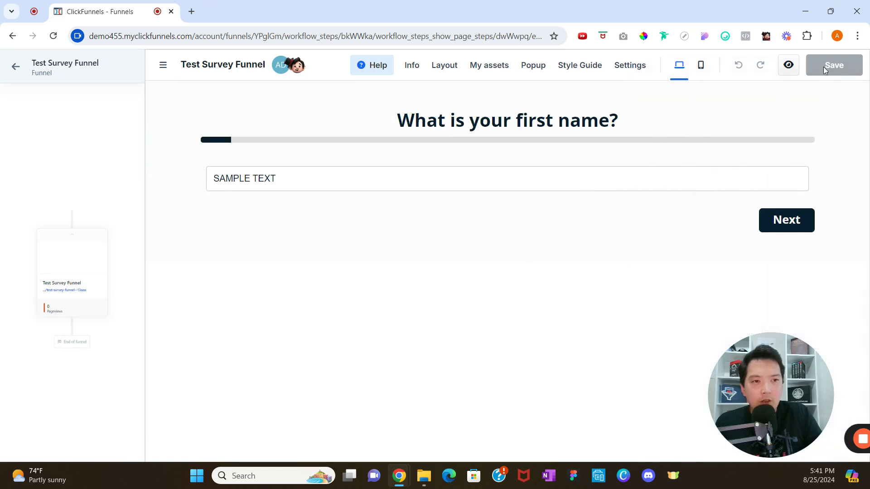
Preview the survey page and answer both the first name and last name questions with "Test".
left_click(792, 74)
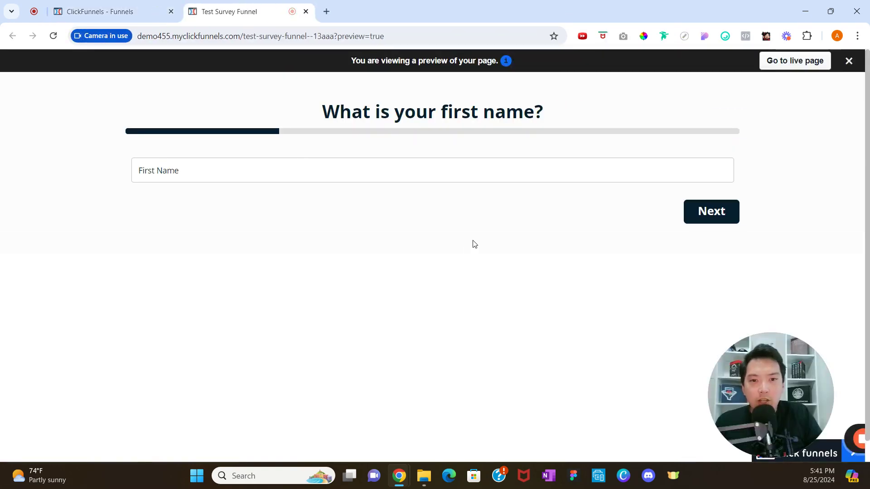
left_click(426, 168)
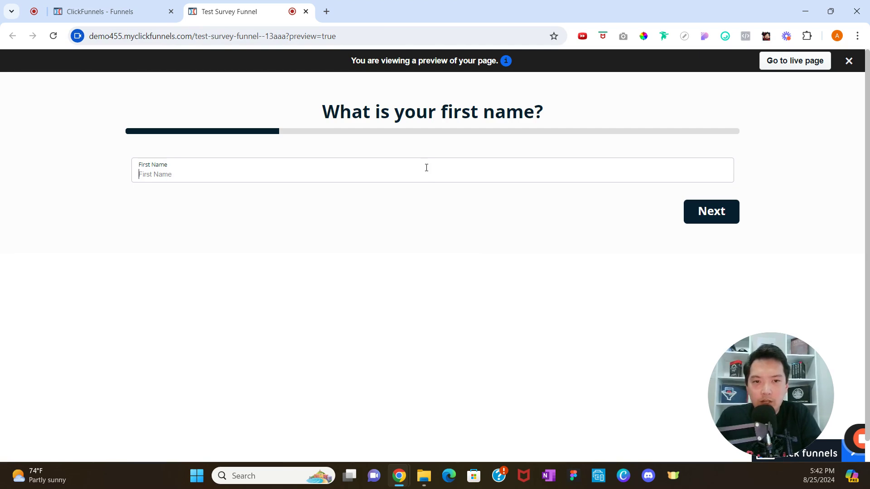
type("Test")
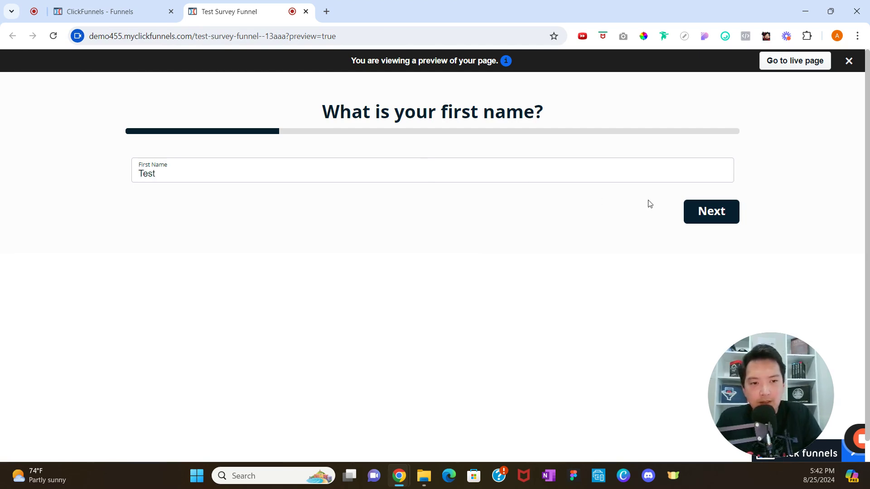
left_click(708, 212)
left_click(544, 179)
type("Test")
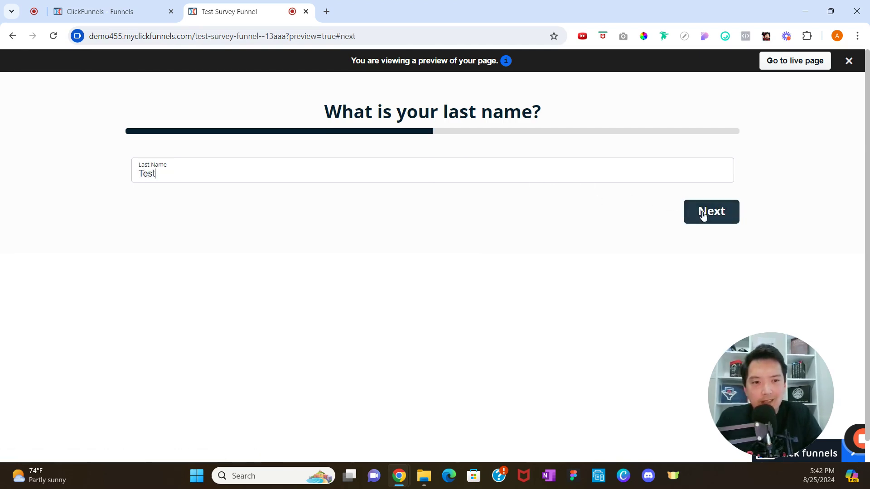
left_click(700, 214)
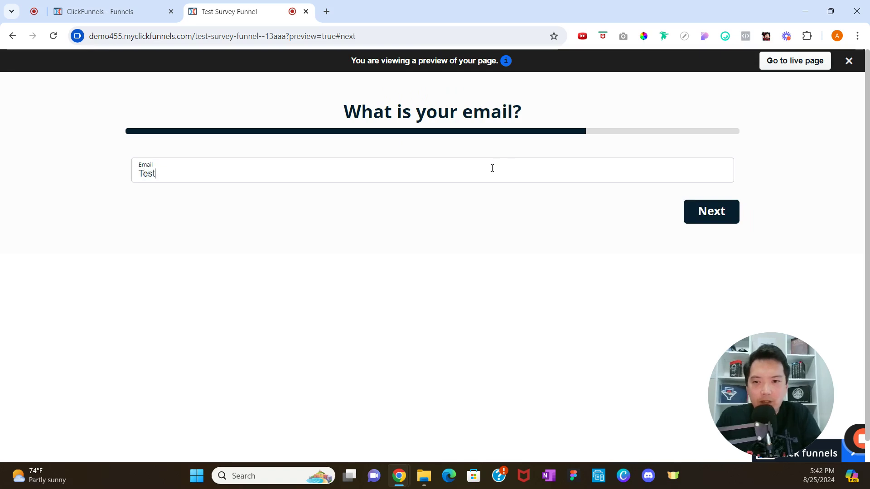
Fill in the test email address and submit the survey with "Funnels" as the help answer.
type(".com")
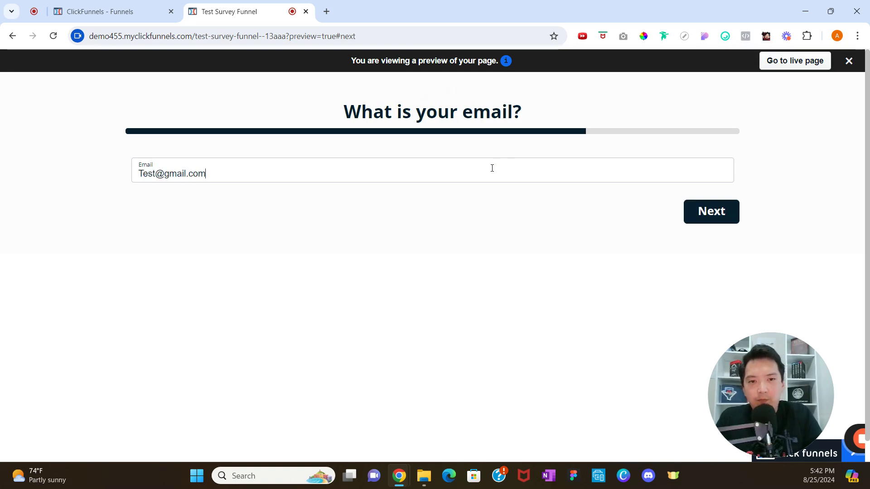
left_click(707, 213)
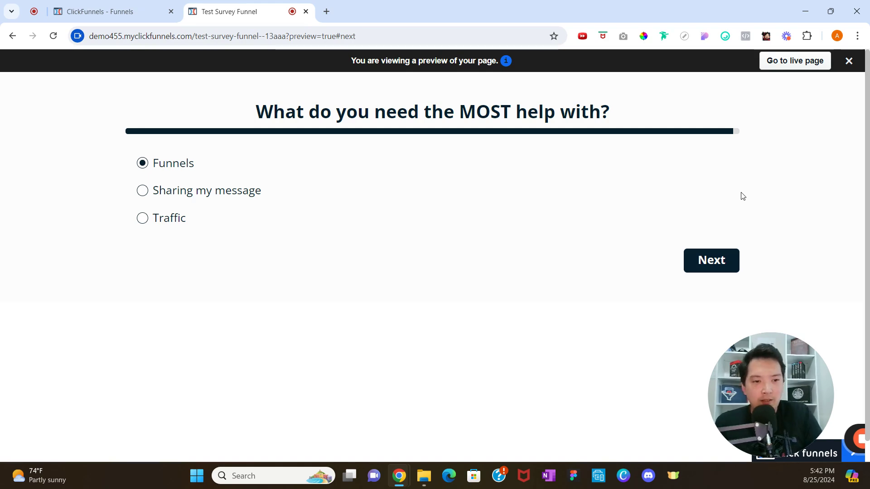
left_click(702, 275)
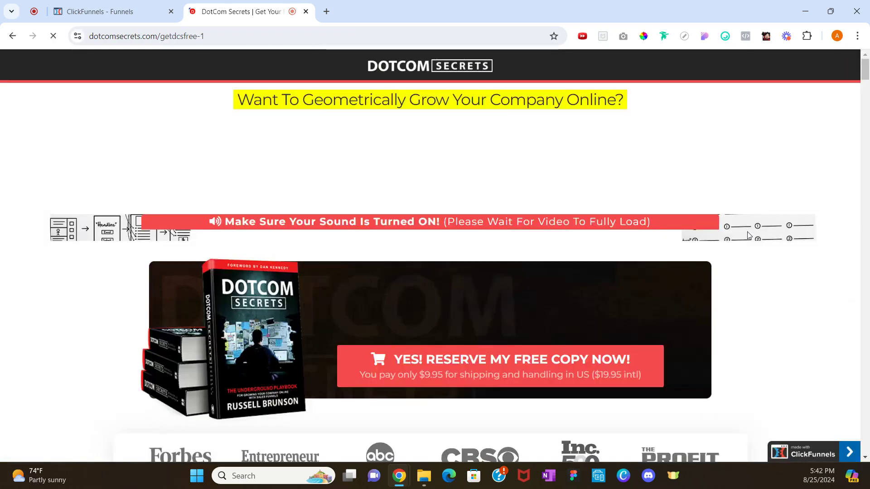